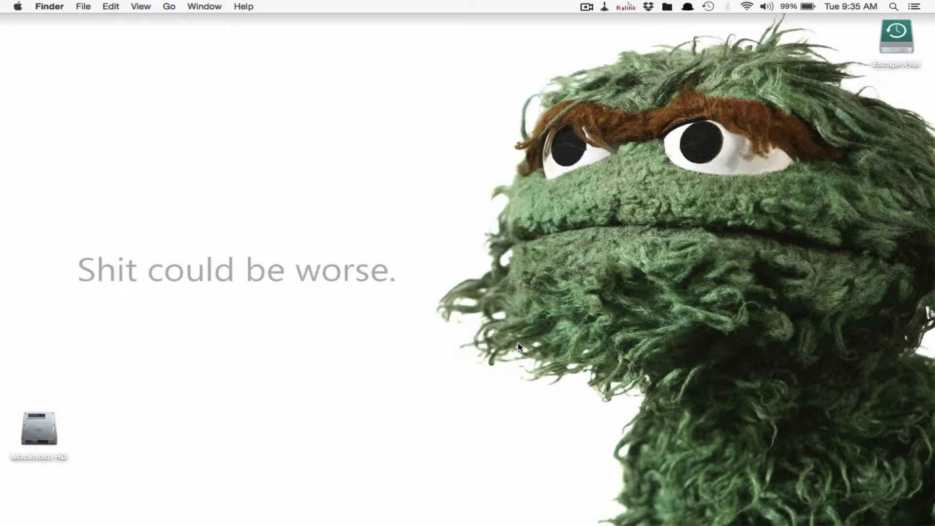
# - Switch to Finder and open the nvALT folder inside Dropbox to view its text and Markdown notes
pyautogui.moveTo(276, 520)
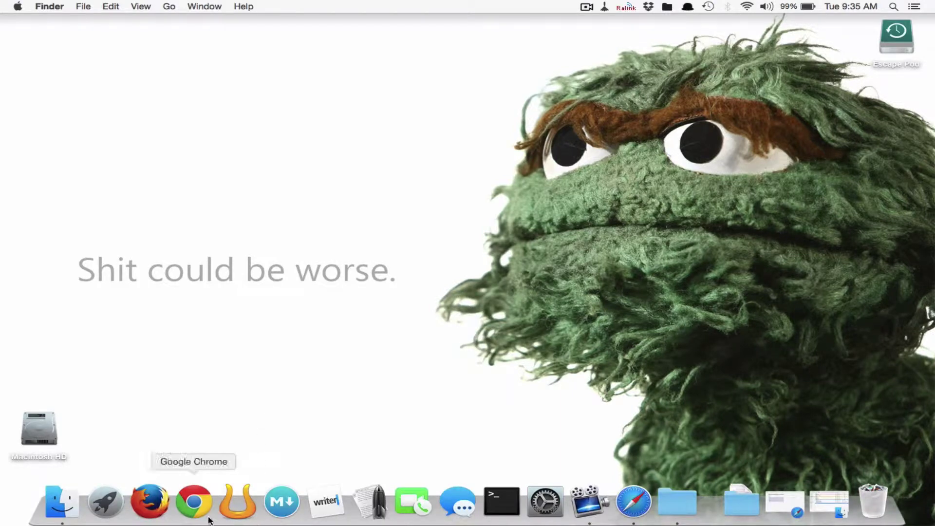
pyautogui.click(57, 497)
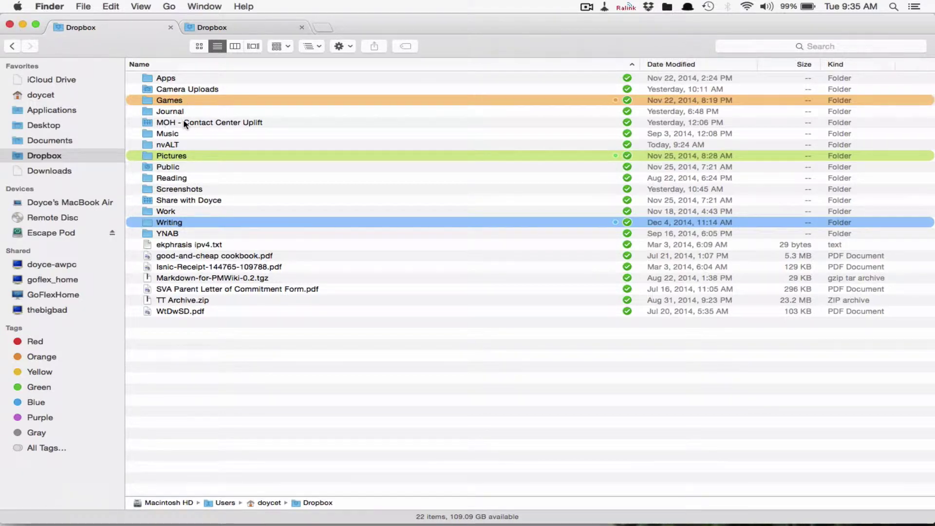
pyautogui.click(167, 146)
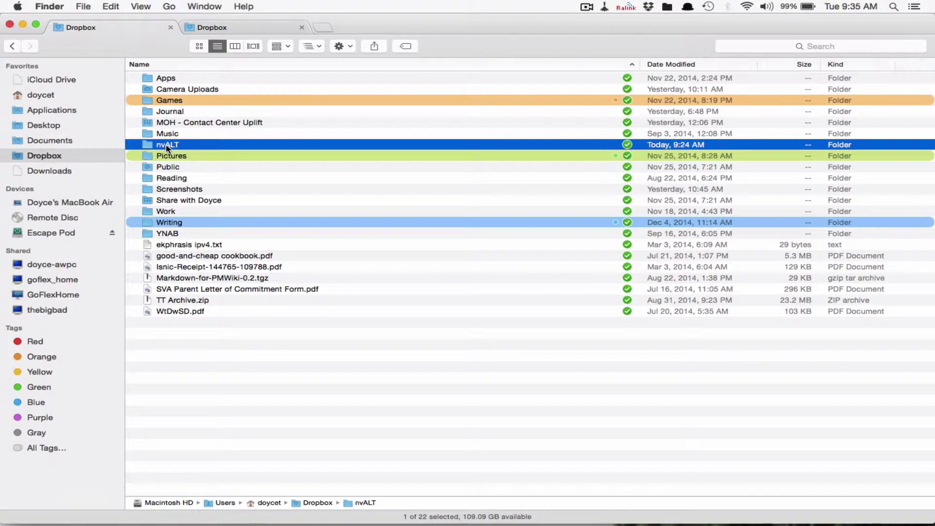
pyautogui.doubleClick(167, 147)
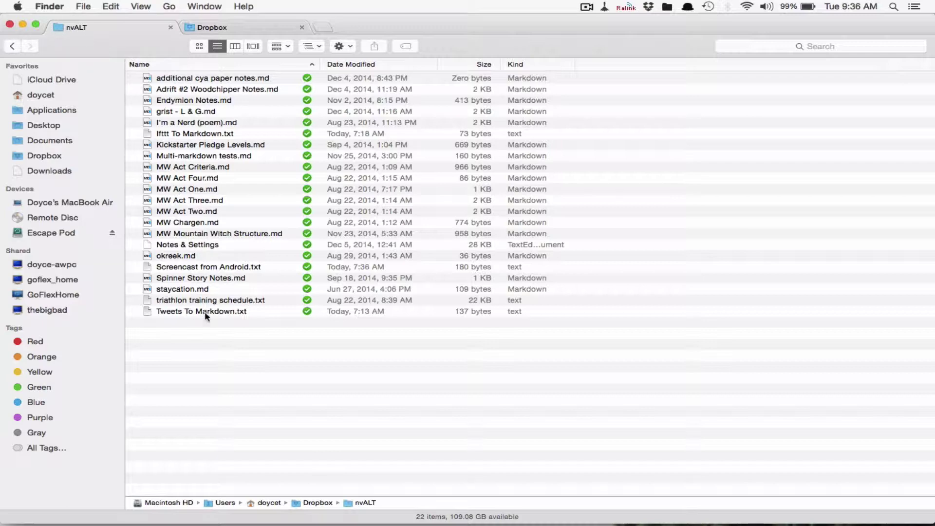
# - Open "testerman 4 - White Investigations test.md" from the little things folder in Dropbox's Writing folder and skim through its text
pyautogui.click(11, 47)
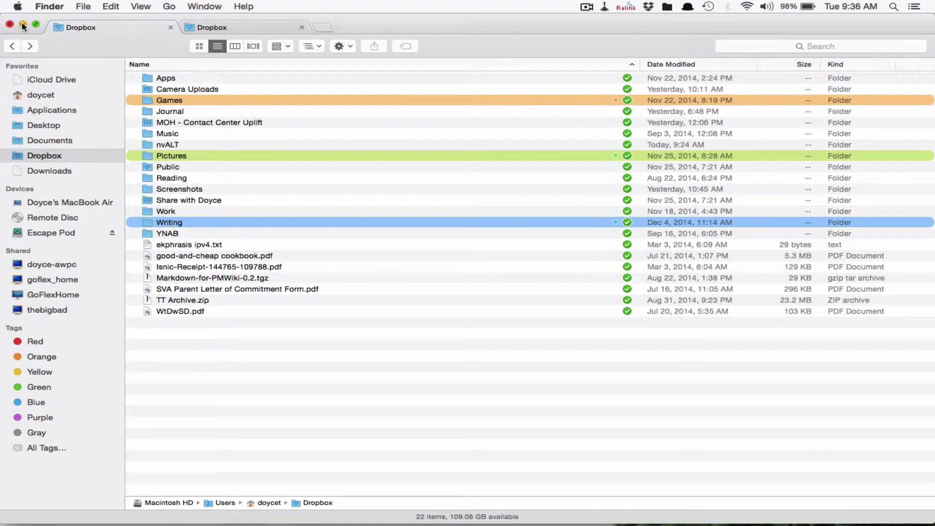
pyautogui.doubleClick(170, 224)
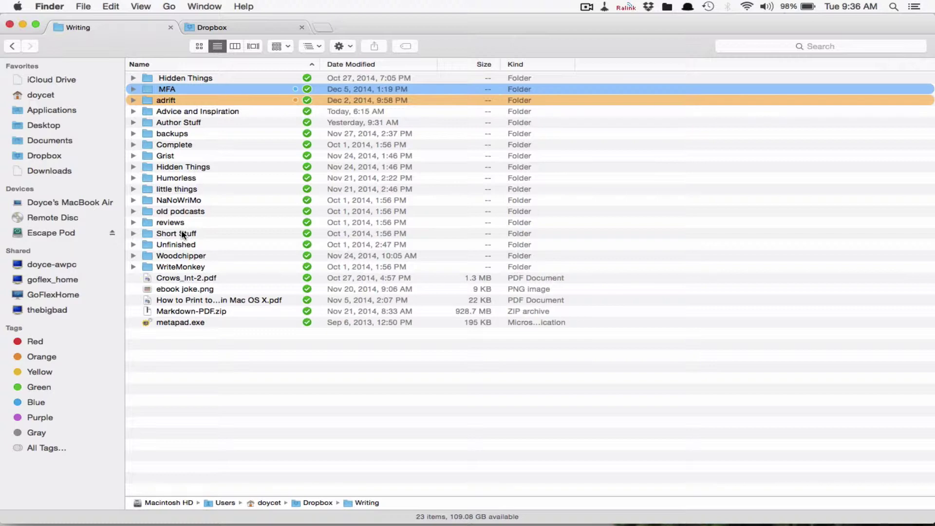
pyautogui.doubleClick(180, 189)
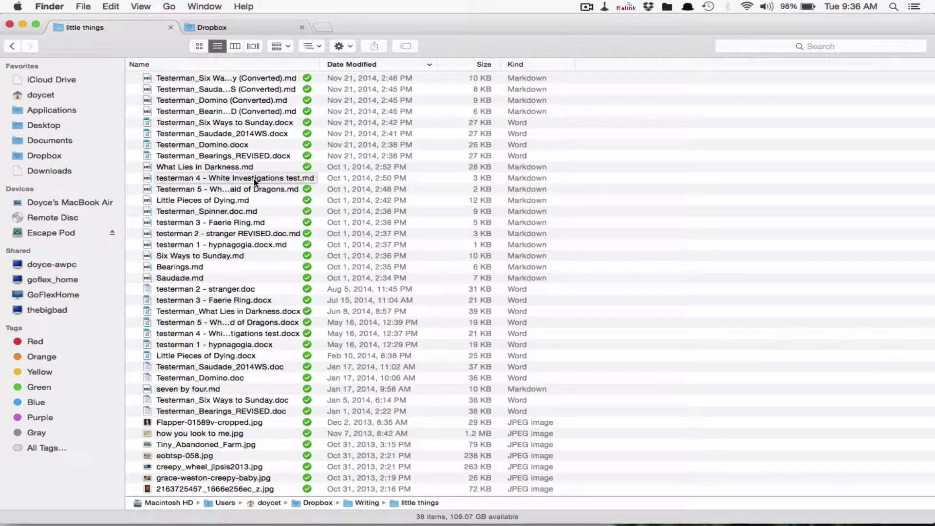
pyautogui.doubleClick(254, 181)
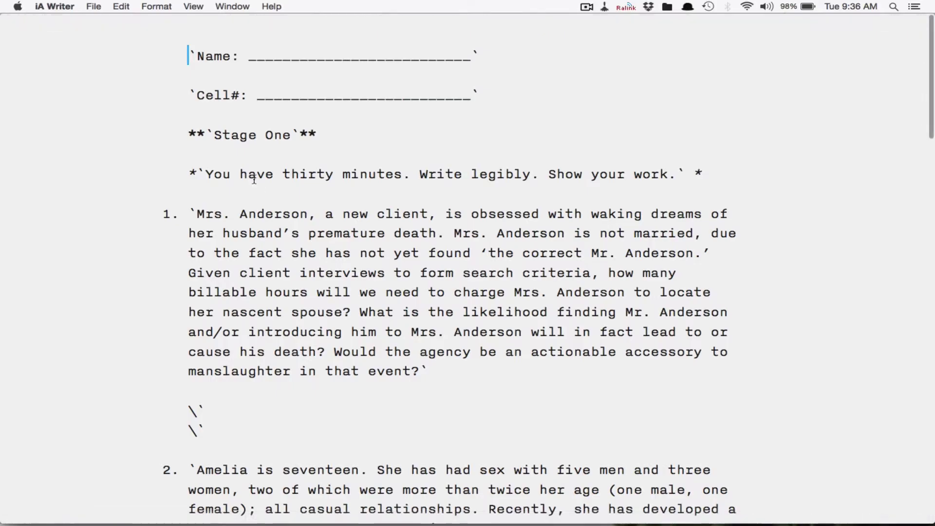
pyautogui.scroll(-20, 254, 181)
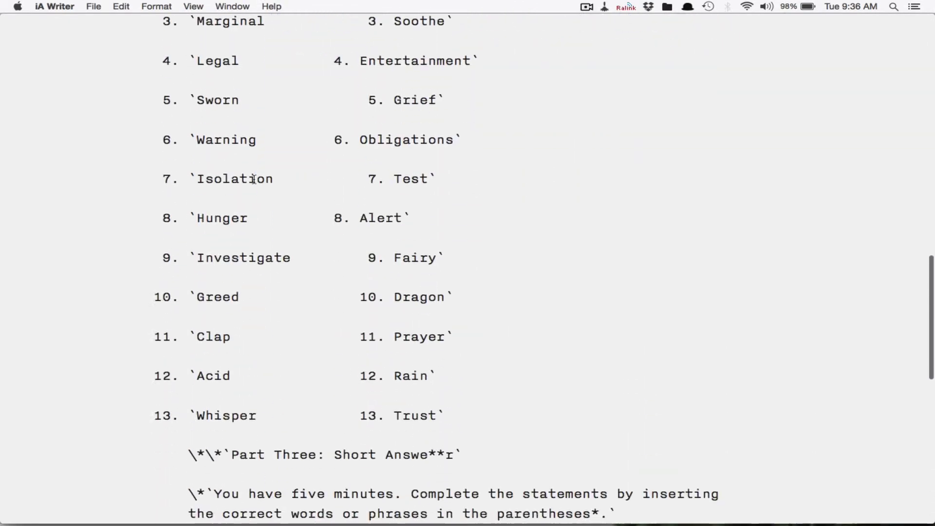
pyautogui.scroll(12, 254, 181)
pyautogui.scroll(10, 254, 182)
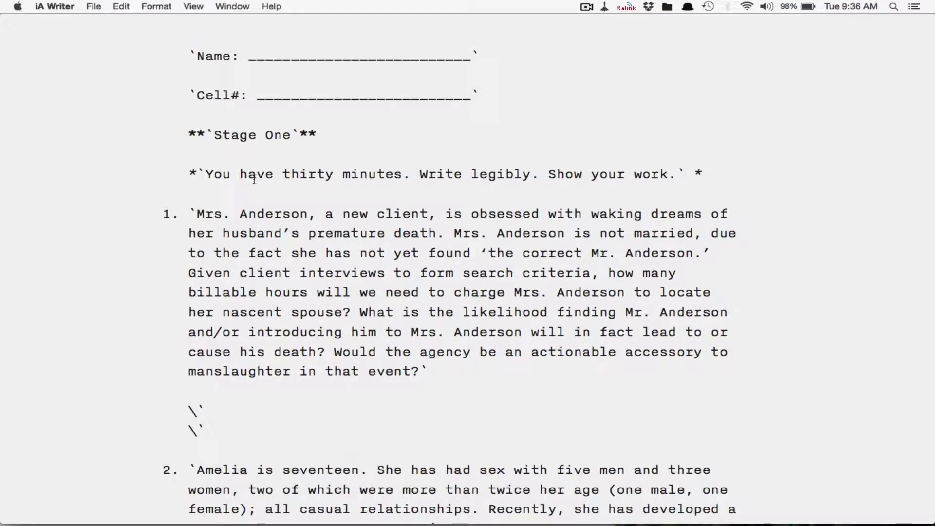
# - Return to Finder, minimise its window and launch nvALT
pyautogui.press('super+Tab')
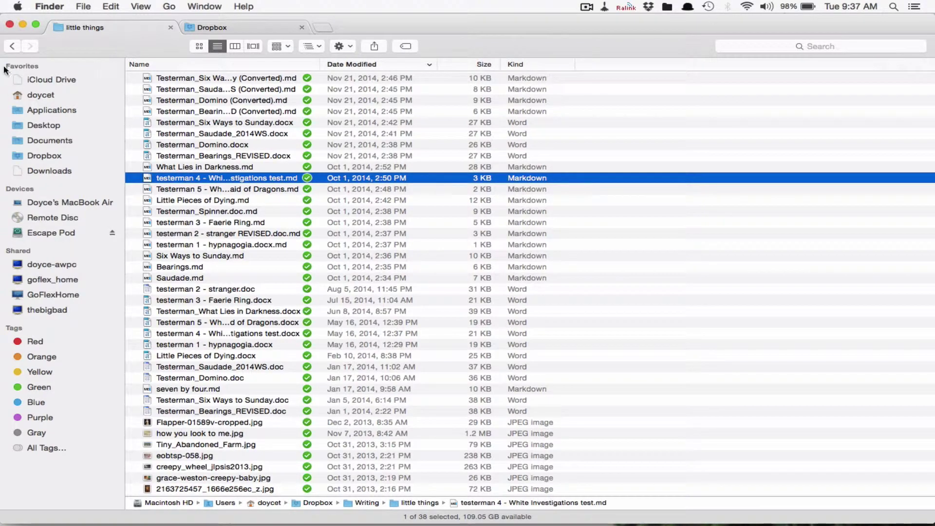
pyautogui.click(22, 25)
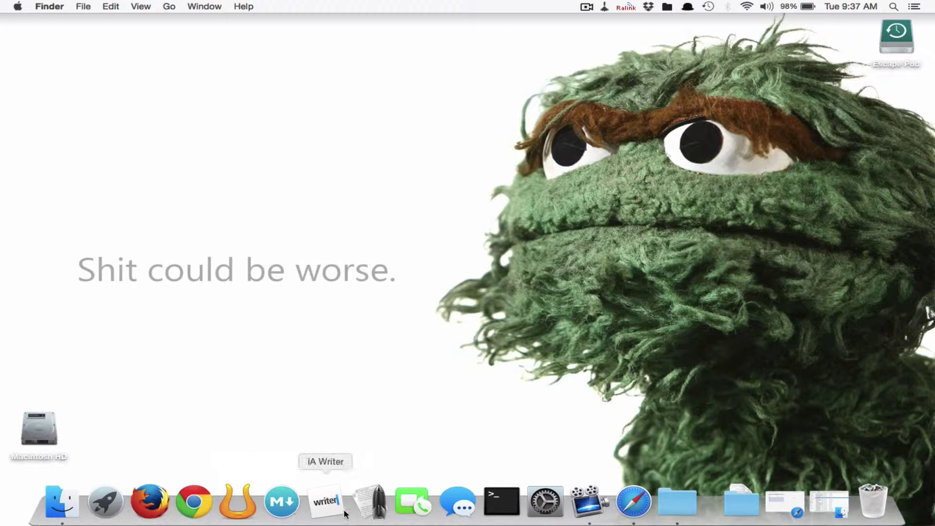
pyautogui.click(372, 504)
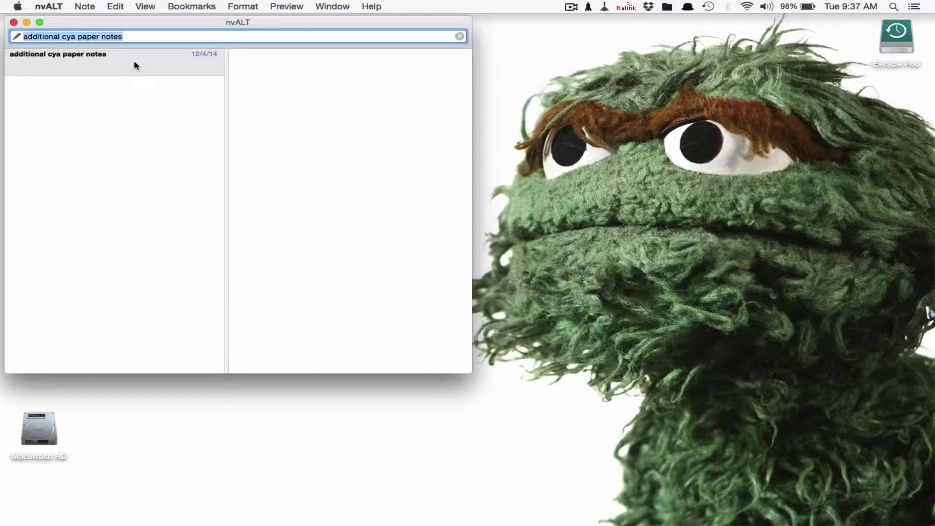
# - Clear the note search and delete the note "additional cya paper notes"
pyautogui.press('Escape')
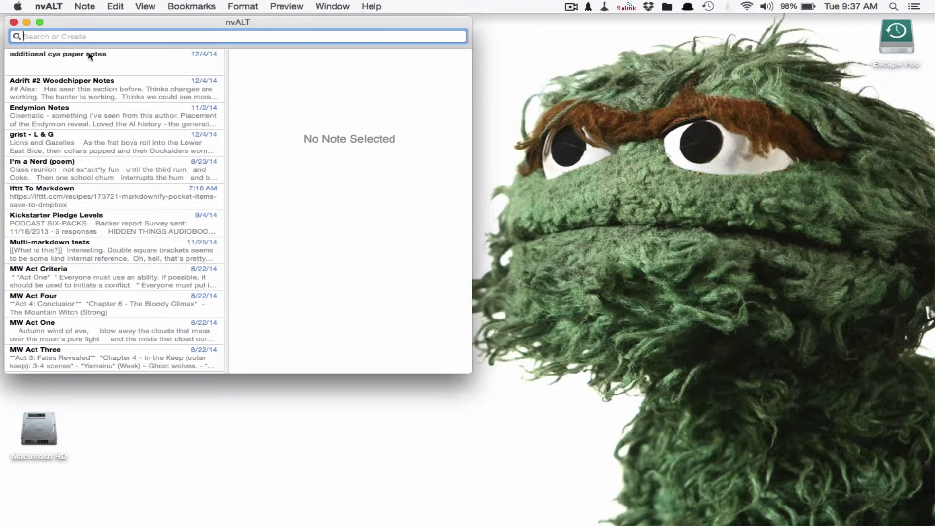
pyautogui.click(113, 62)
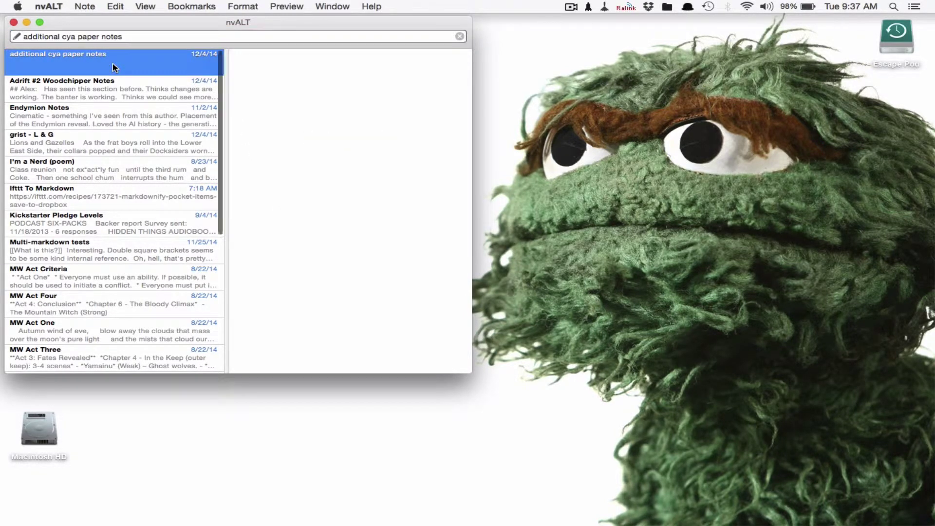
pyautogui.rightClick(113, 63)
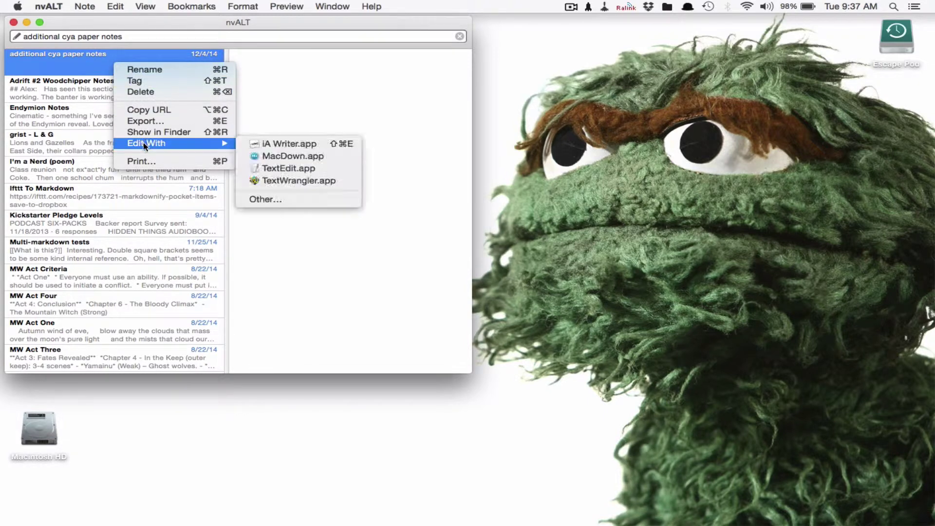
pyautogui.click(149, 92)
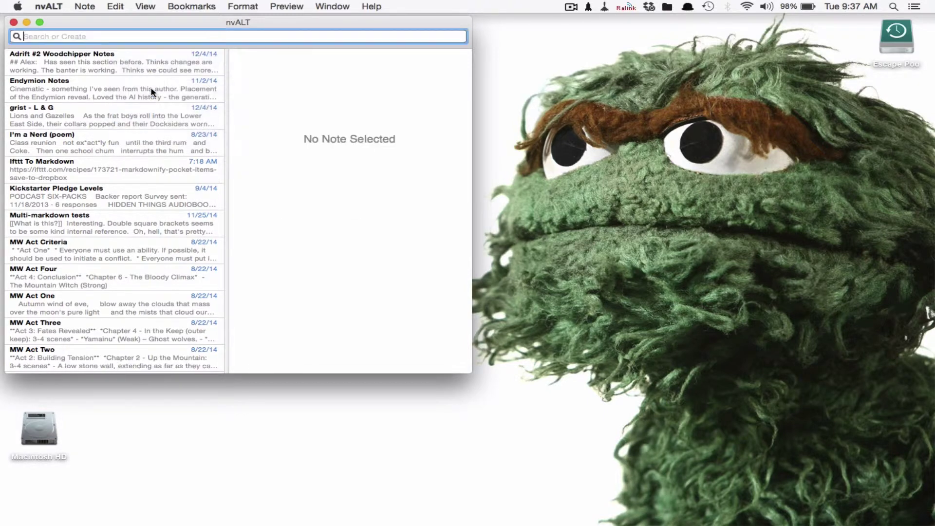
# - Select the note "Adrift #2 Woodchipper Notes" and check the external text editor in nvALT's Editing preferences
pyautogui.click(143, 68)
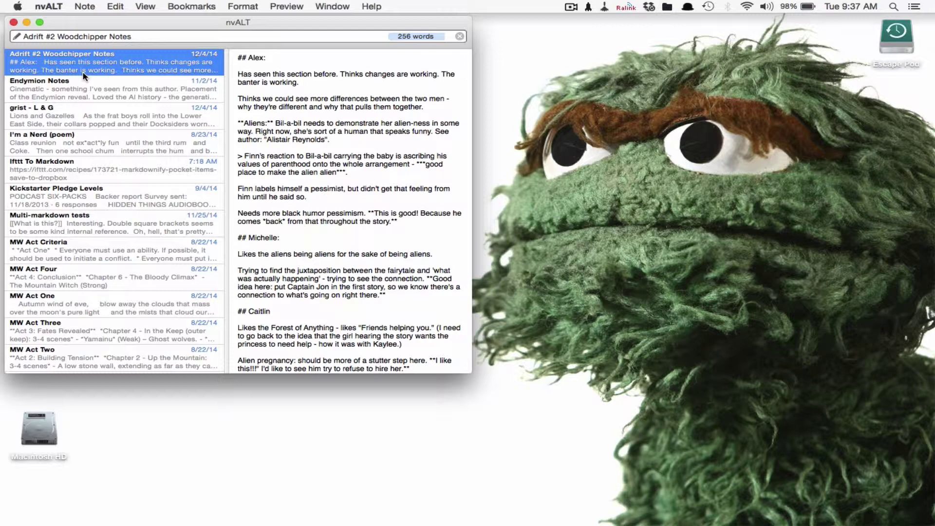
pyautogui.click(47, 8)
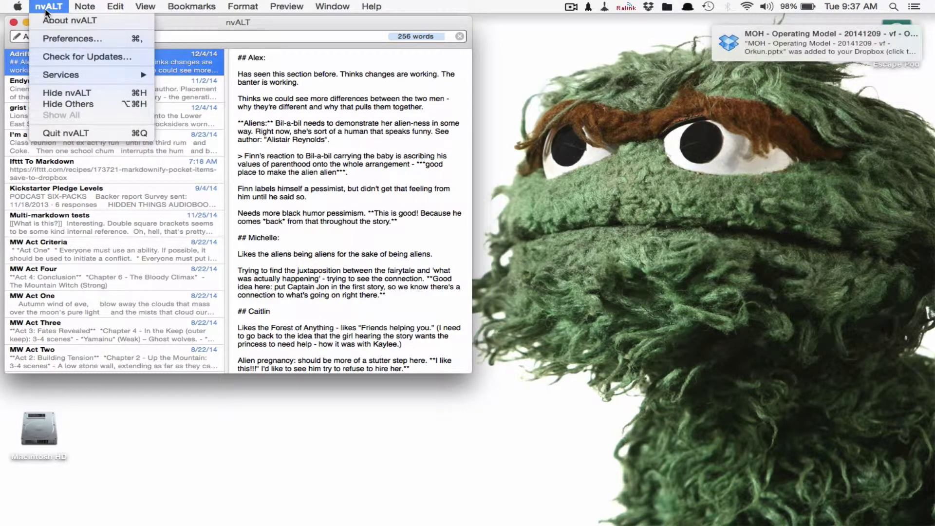
pyautogui.click(51, 40)
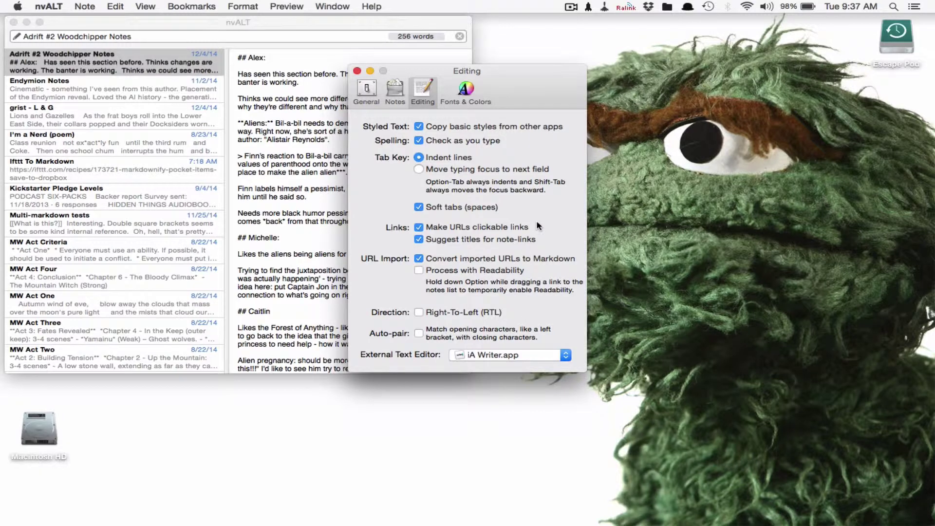
pyautogui.click(357, 71)
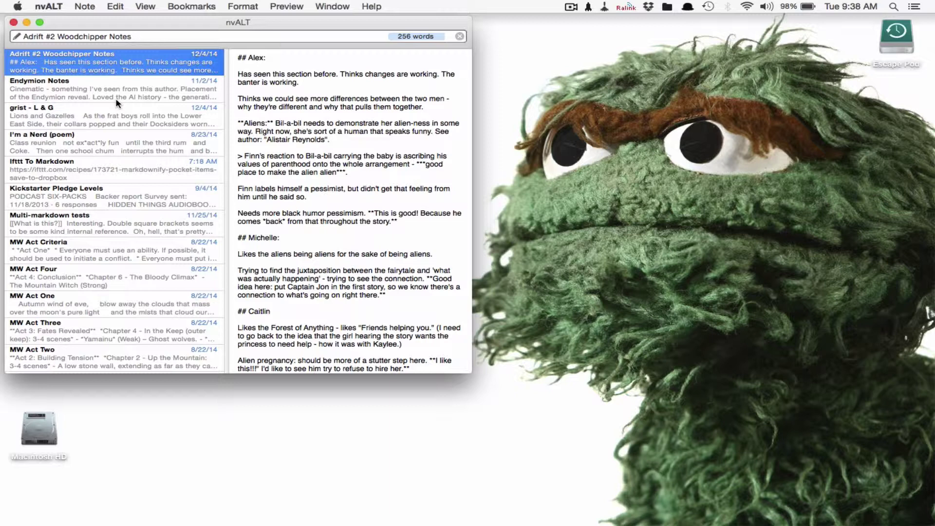
# - Open the "Adrift #2 Woodchipper Notes" note in iA Writer and skim through its text
pyautogui.press('super+shift+e')
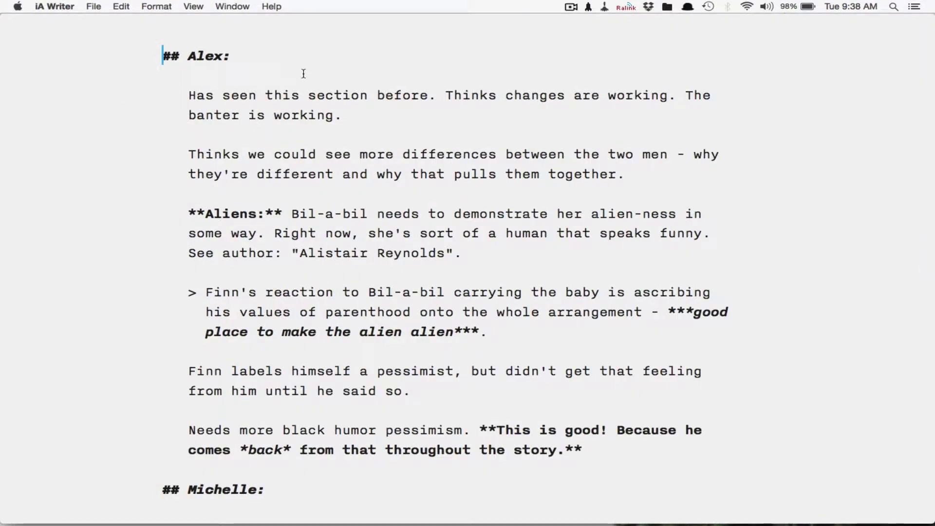
pyautogui.scroll(-10, 278, 175)
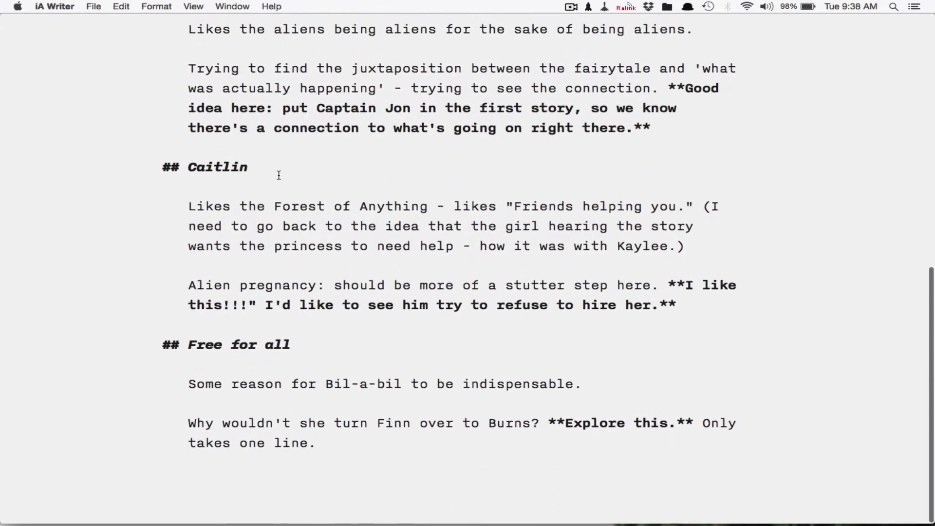
pyautogui.scroll(10, 279, 175)
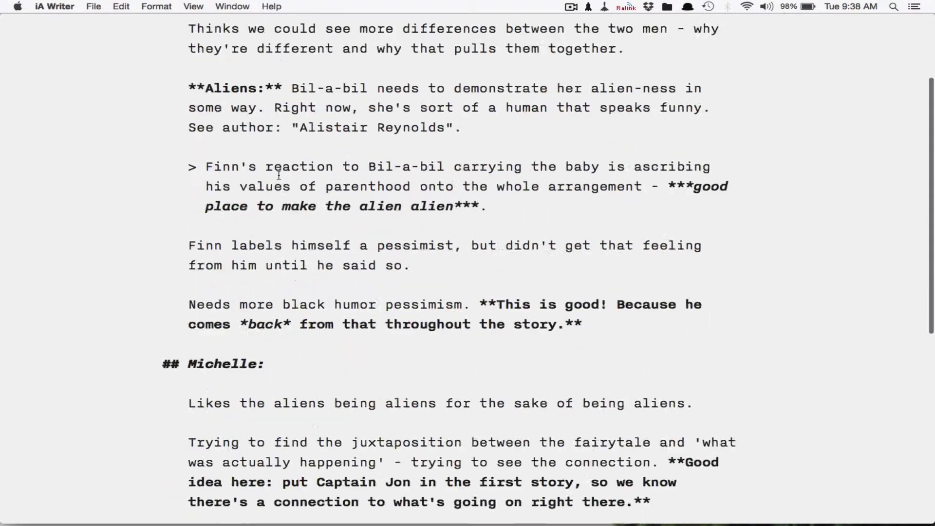
pyautogui.scroll(-8, 278, 175)
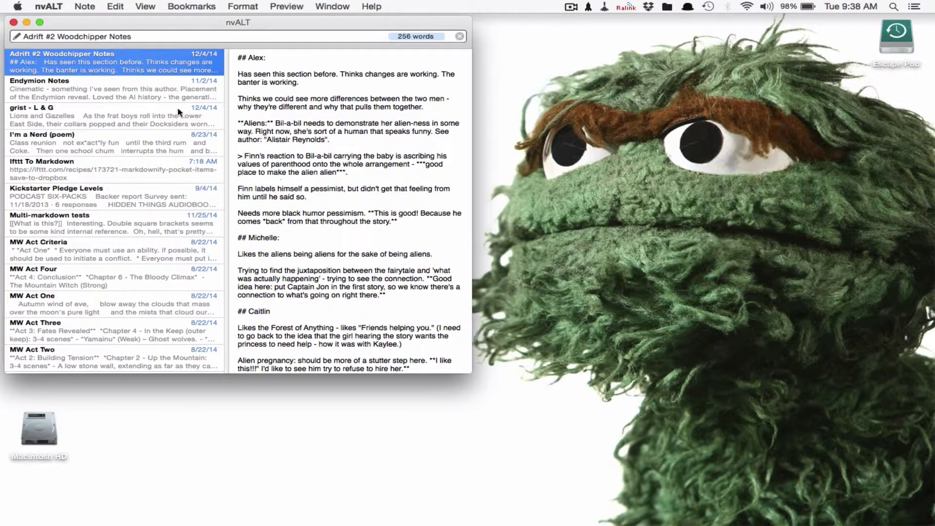
# - Open the "Adrift #2 Woodchipper Notes" note in MacDown, look over its Markdown source and rendered preview, and close it
pyautogui.rightClick(158, 57)
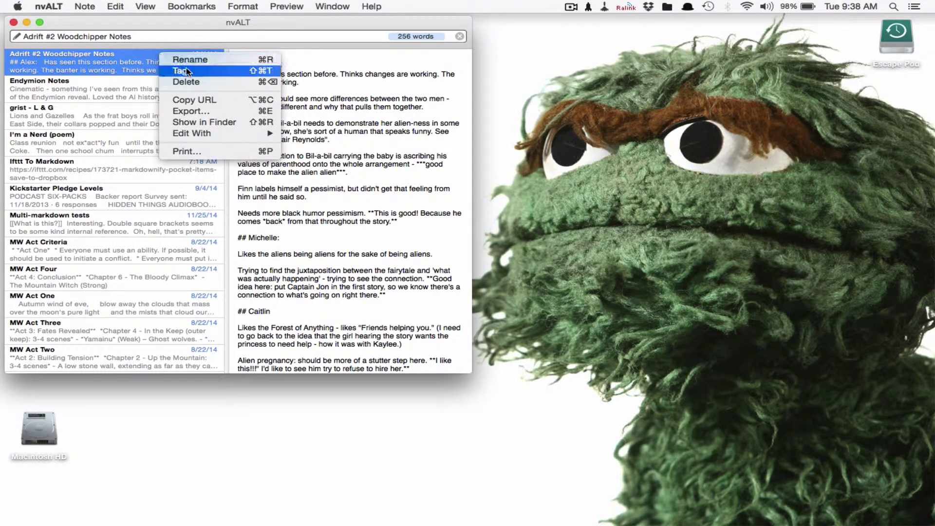
pyautogui.moveTo(203, 135)
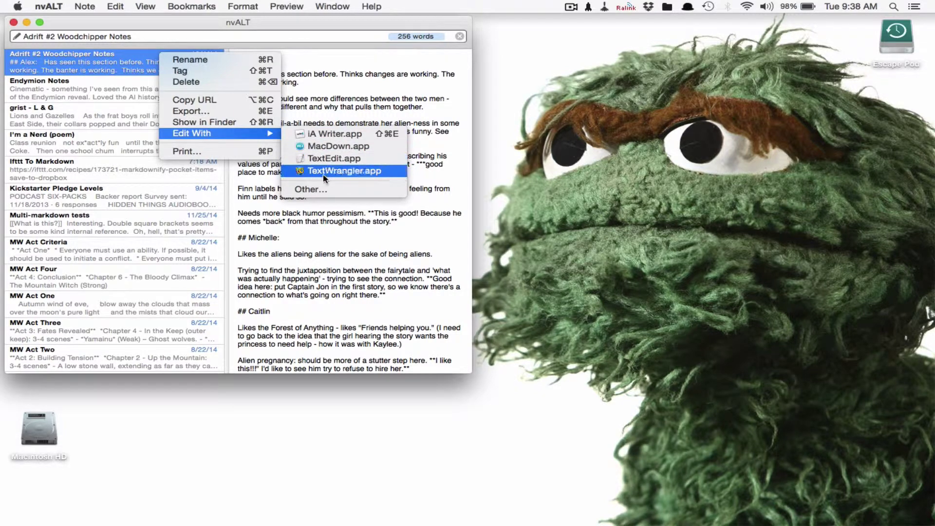
pyautogui.click(329, 146)
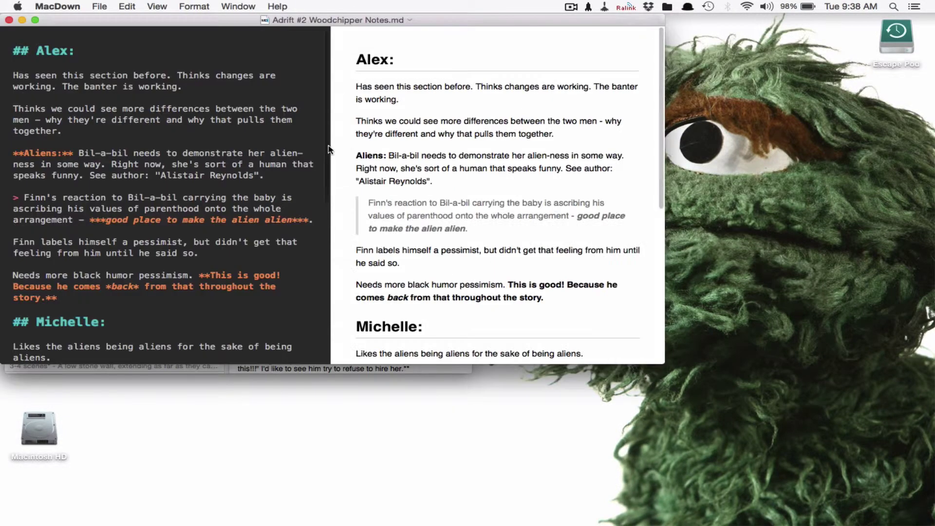
pyautogui.scroll(-10, 137, 171)
pyautogui.scroll(10, 137, 170)
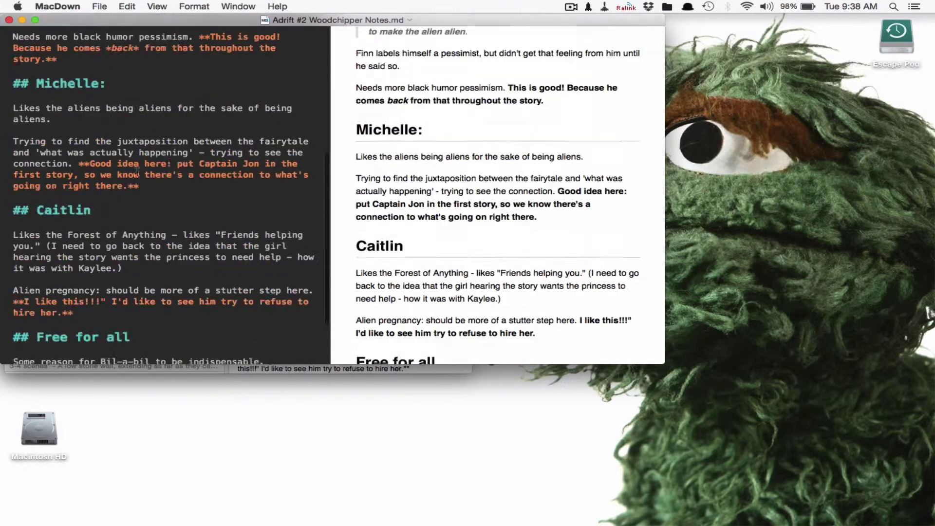
pyautogui.click(9, 20)
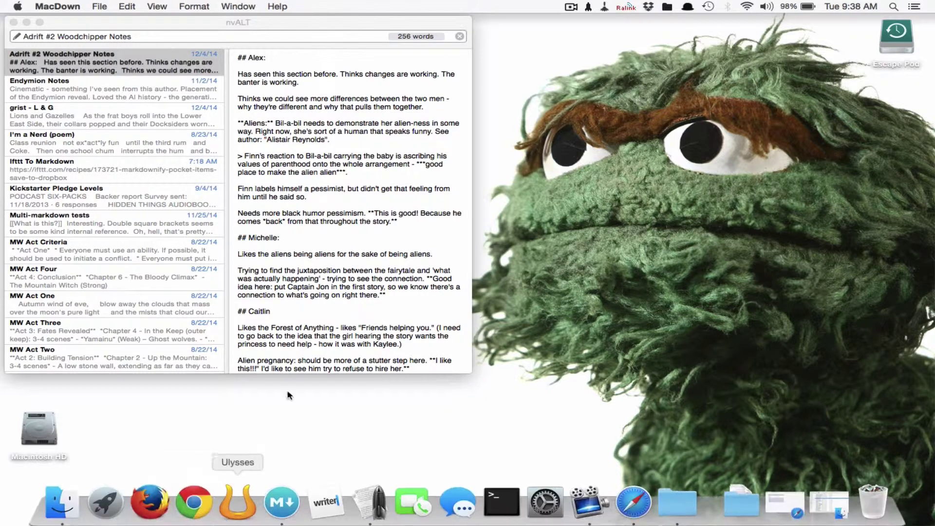
# - Switch to Ulysses and collapse the MFA folder under the Writing external source
pyautogui.moveTo(326, 516)
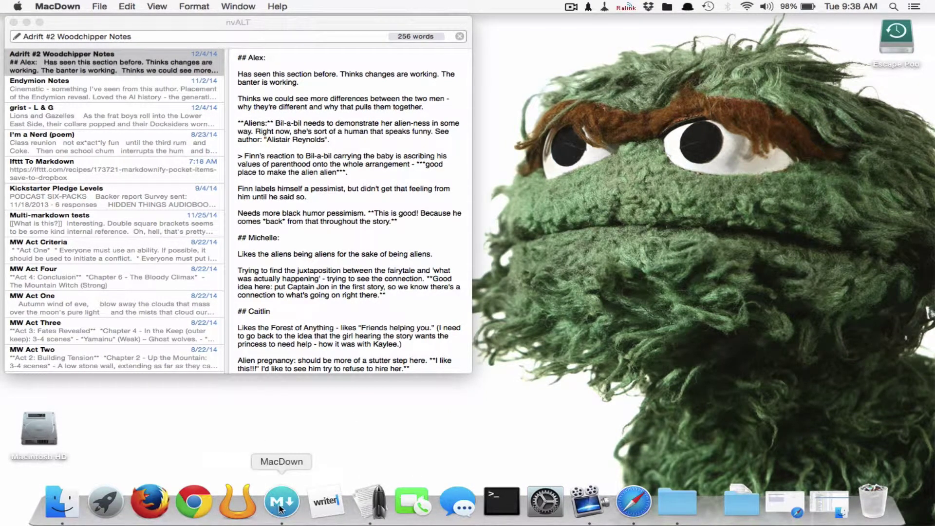
pyautogui.click(243, 510)
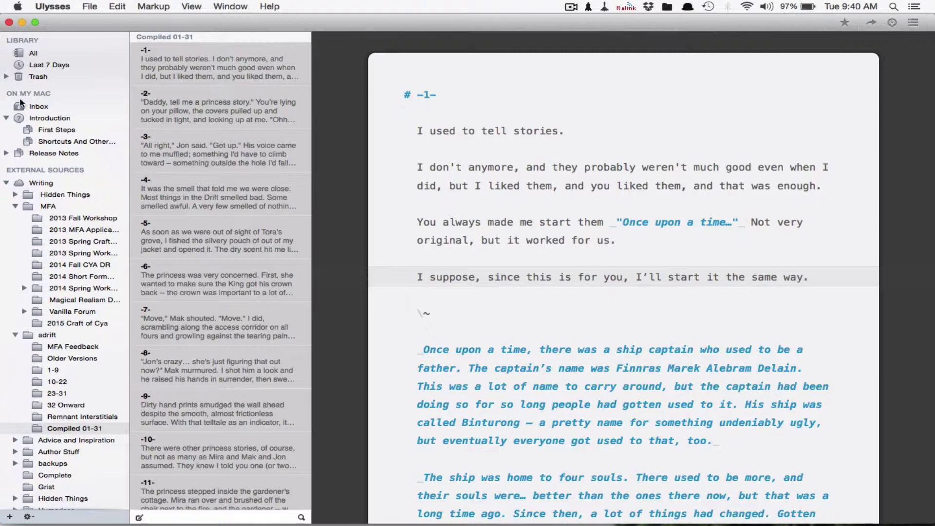
pyautogui.click(17, 206)
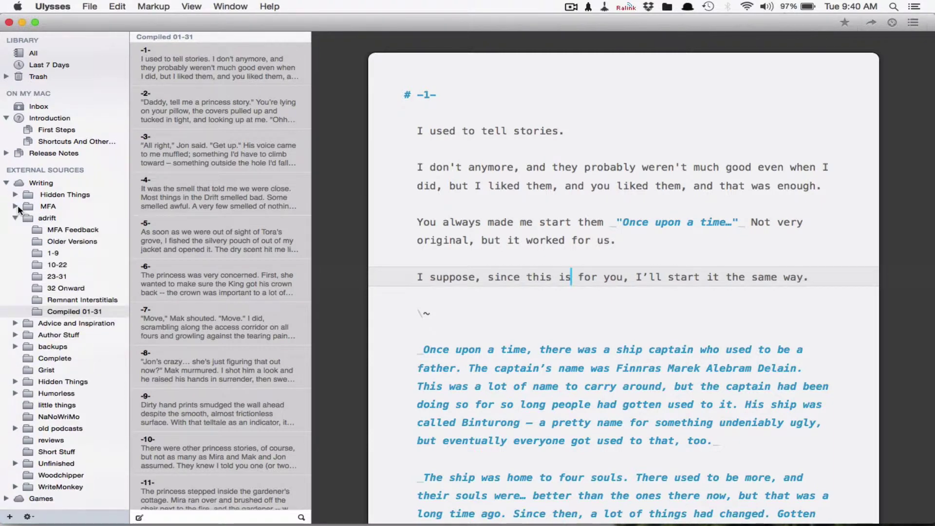
# - View the sheets in the Inbox and in the Introduction group of the library
pyautogui.click(40, 107)
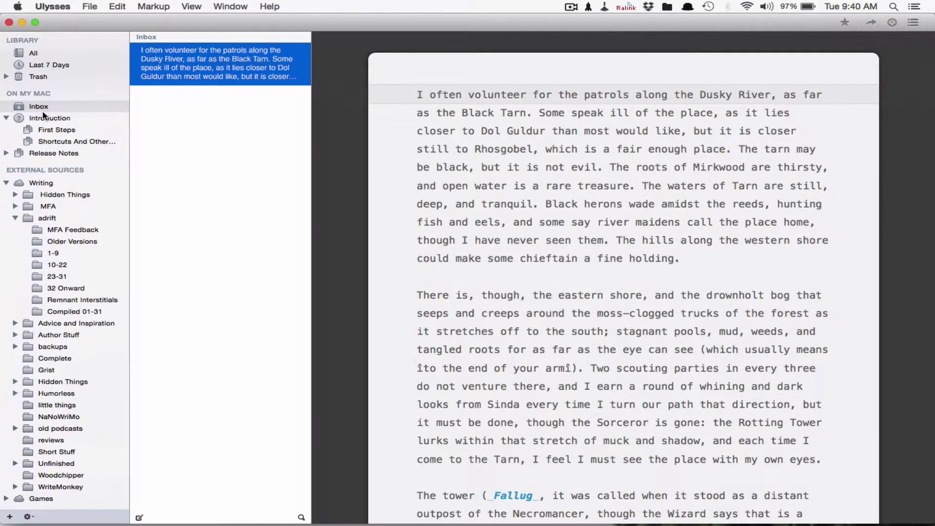
pyautogui.click(44, 117)
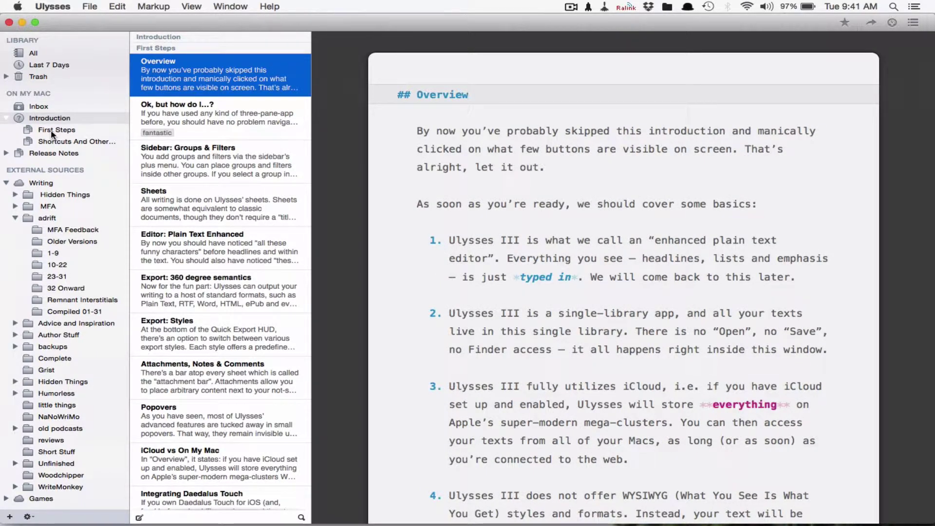
# - View the sheets in the First Steps, Shortcuts And Other Tips and Release Notes groups
pyautogui.click(53, 131)
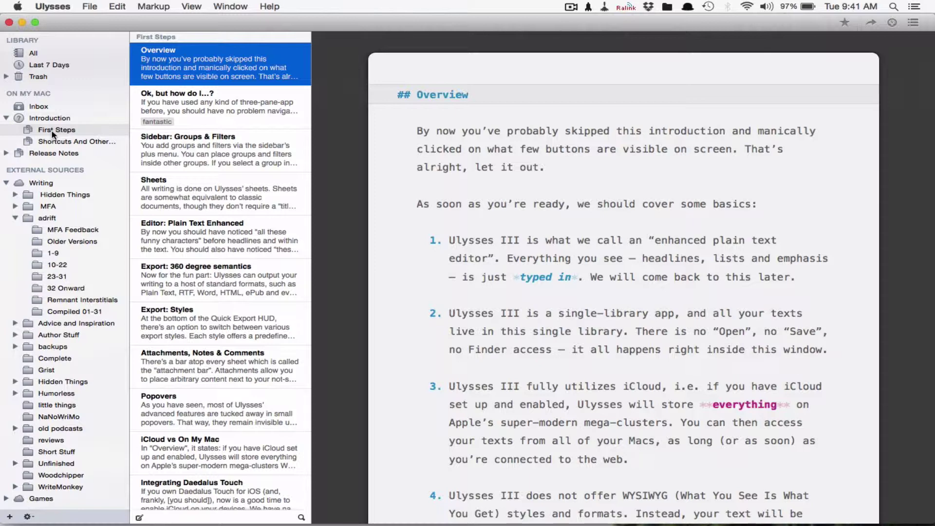
pyautogui.click(55, 142)
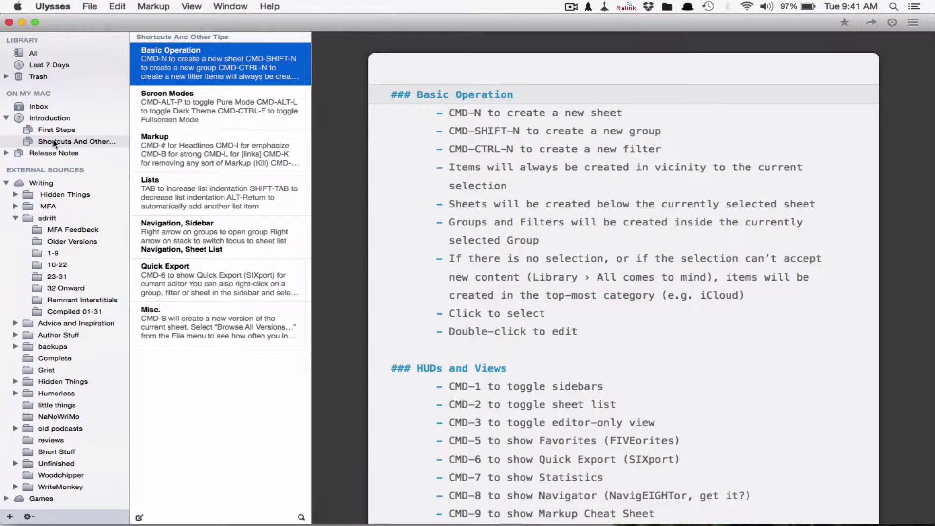
pyautogui.click(51, 134)
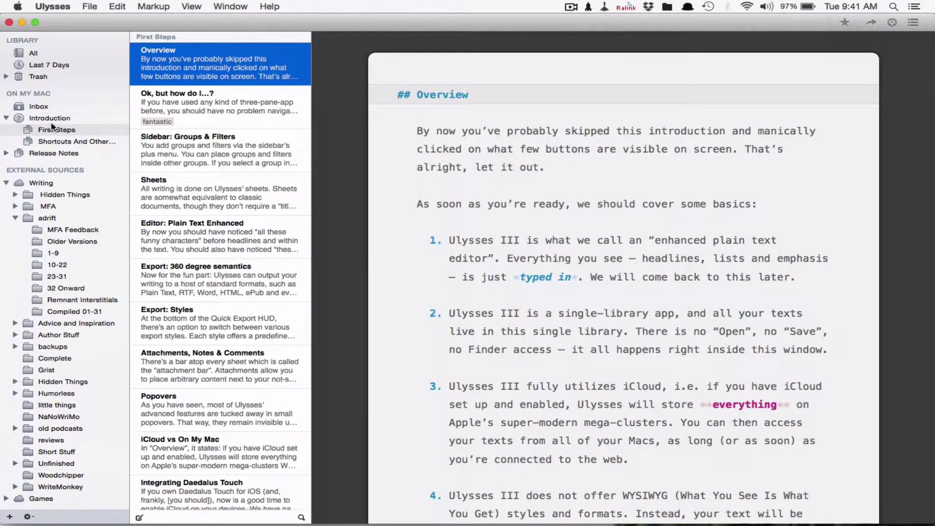
pyautogui.press('Up')
pyautogui.press('Down')
pyautogui.click(53, 141)
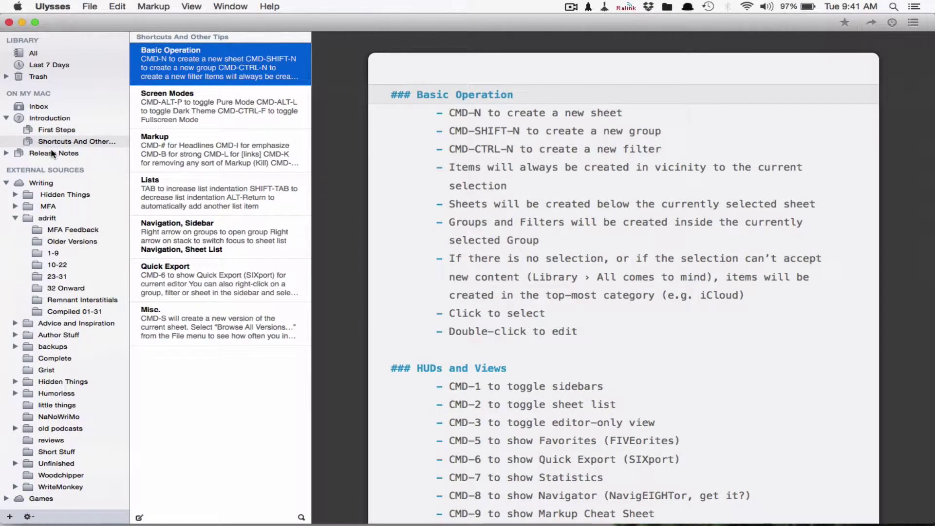
pyautogui.click(53, 154)
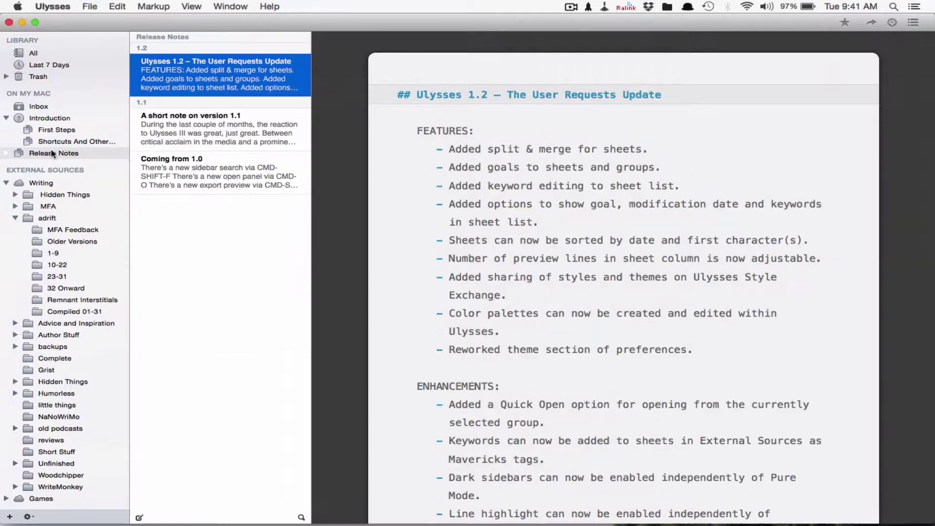
# - Show the sheets of the Writing external source, and collapse its adrift folder and the Writing source itself
pyautogui.click(45, 185)
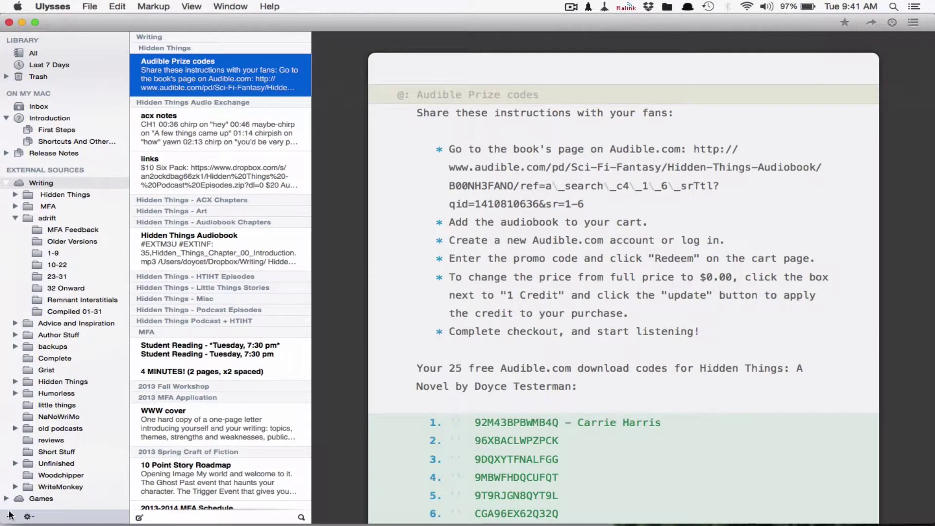
pyautogui.click(6, 184)
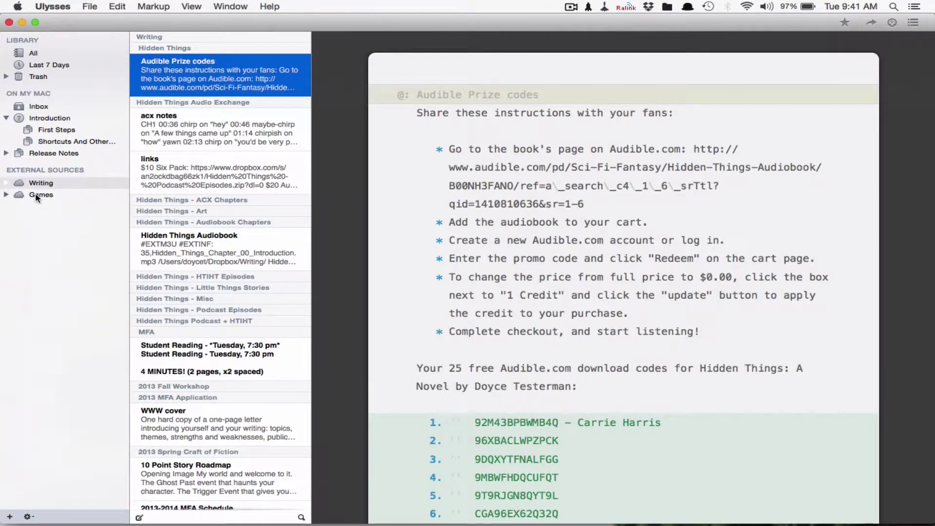
pyautogui.click(6, 184)
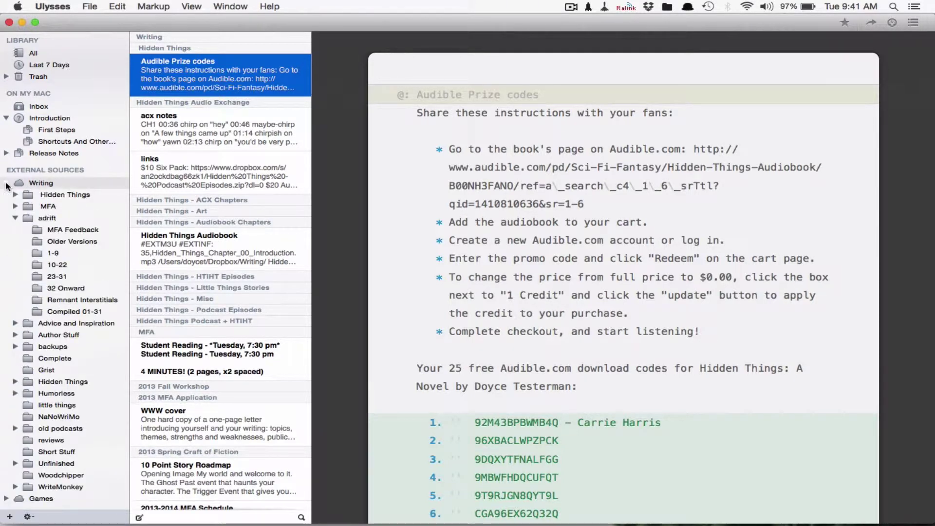
pyautogui.click(15, 218)
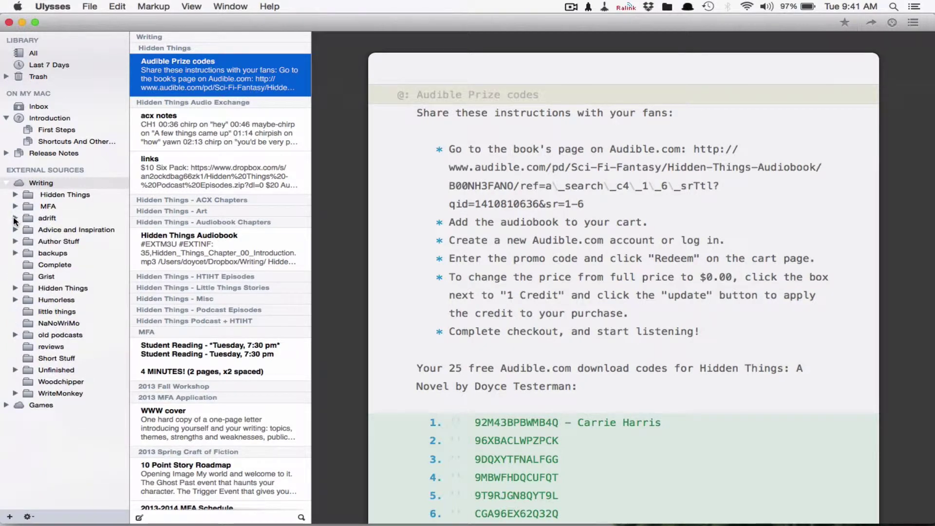
pyautogui.click(7, 184)
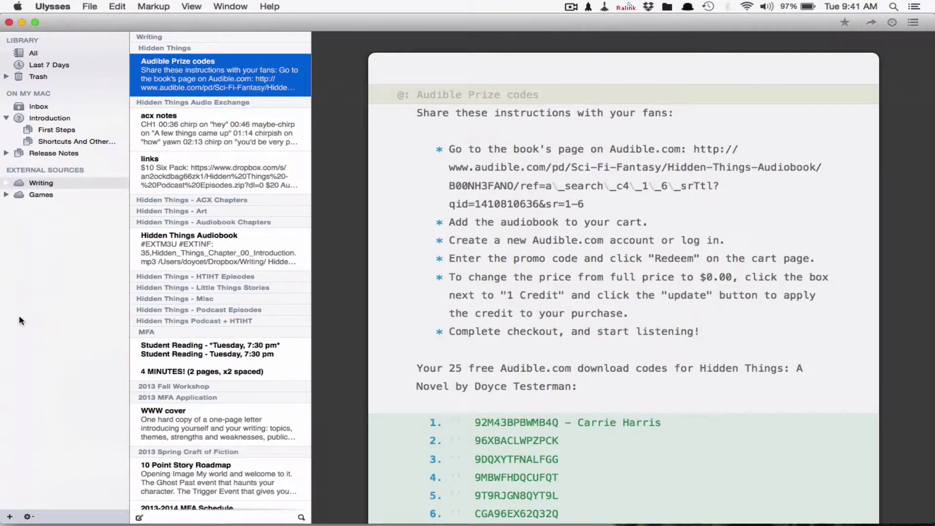
# - Create a new folder with the default name inside the Writing external source, and move it to the trash
pyautogui.click(10, 516)
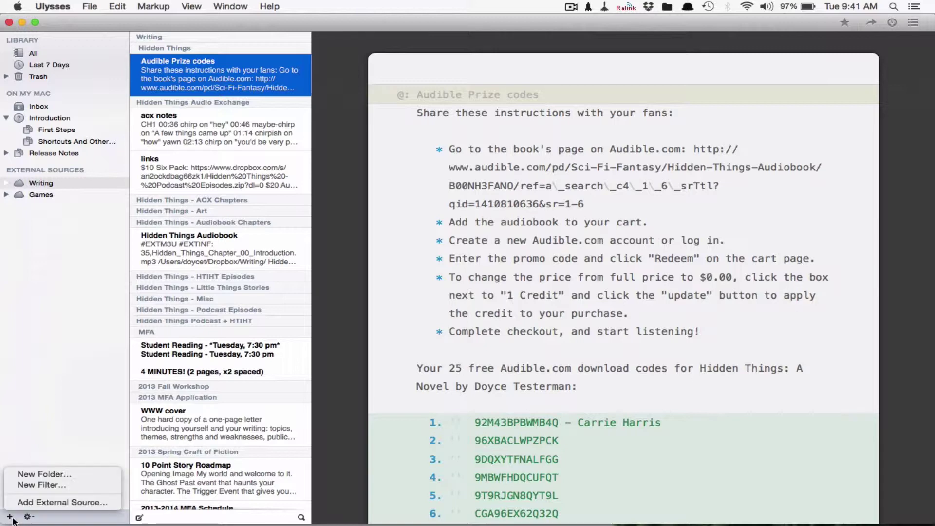
pyautogui.click(42, 475)
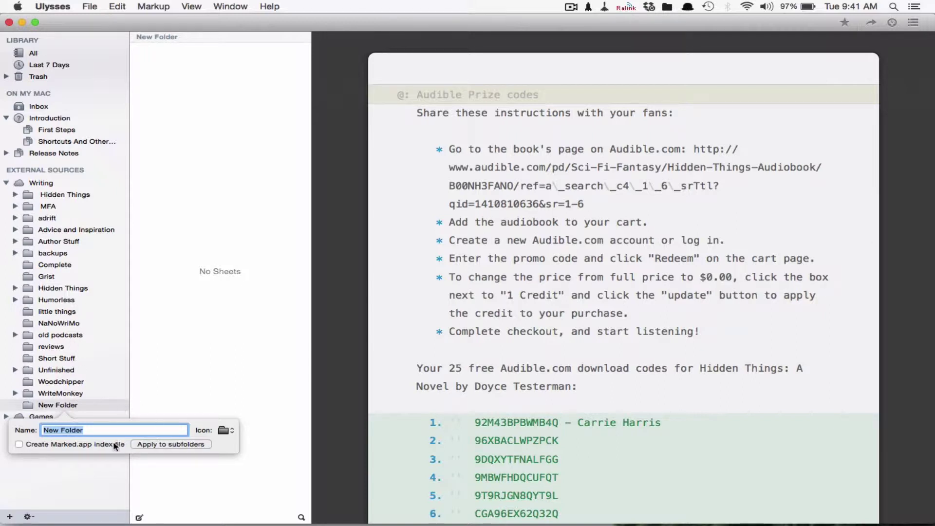
pyautogui.click(99, 462)
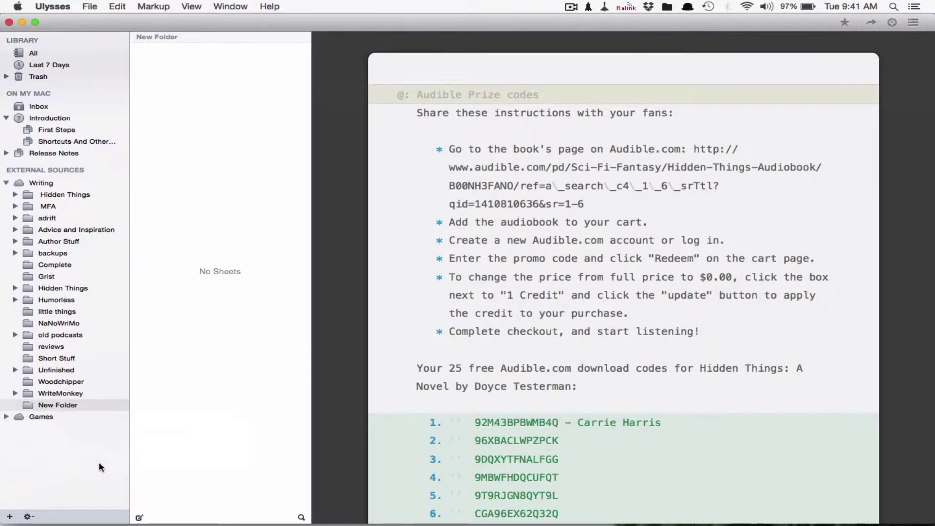
pyautogui.rightClick(74, 400)
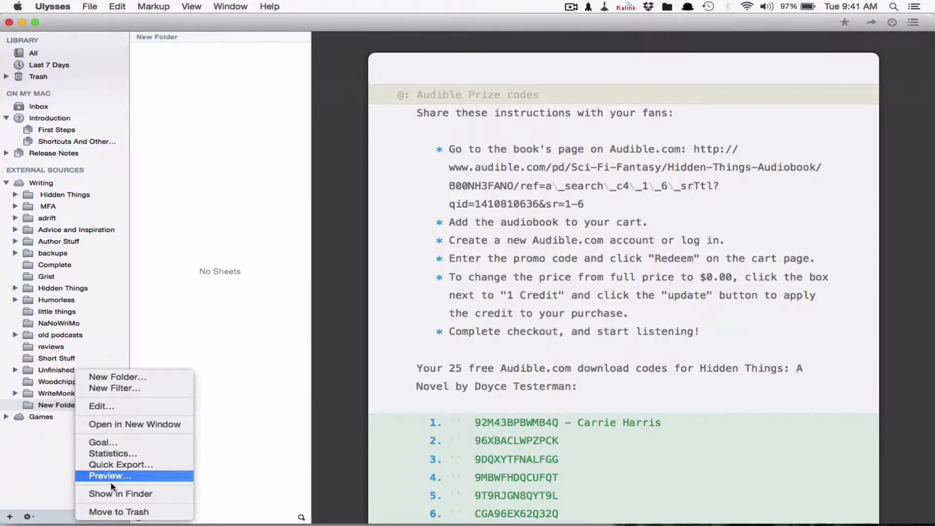
pyautogui.click(111, 513)
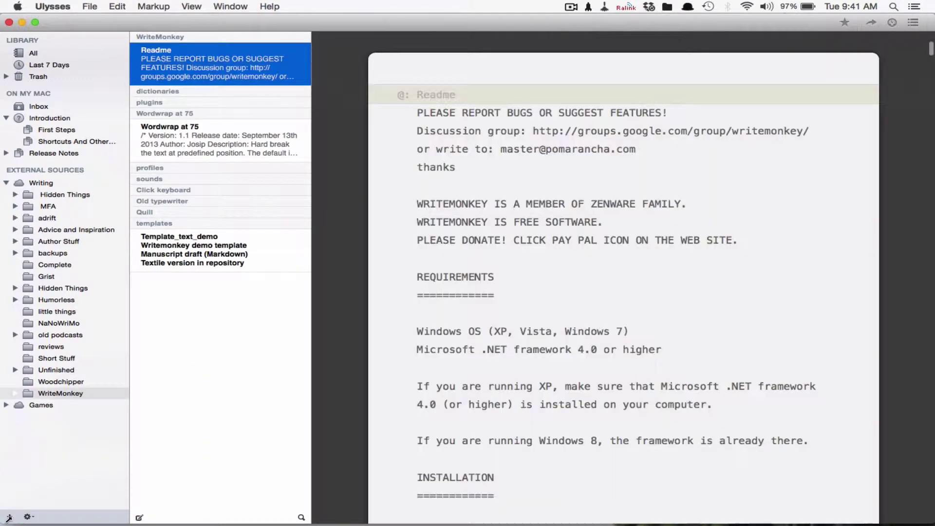
# - Add the Journal folder from Dropbox as an external source
pyautogui.click(9, 516)
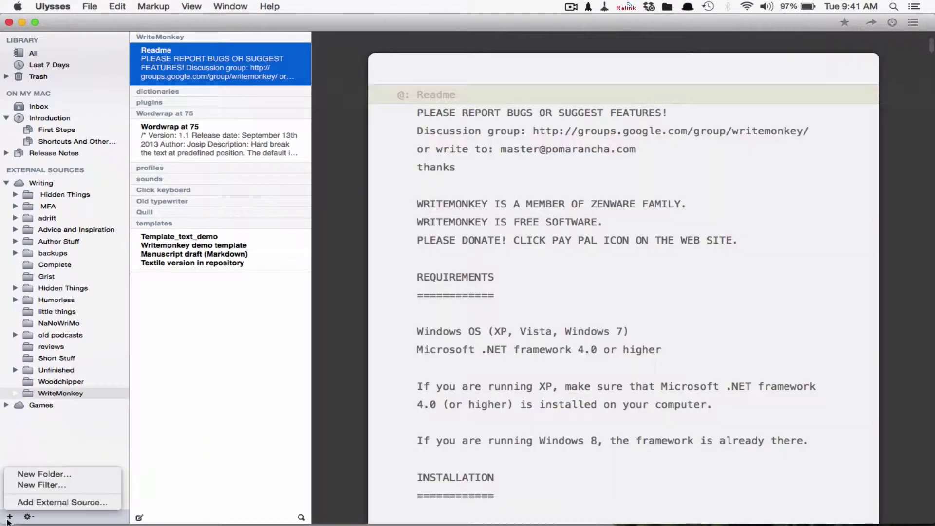
pyautogui.click(34, 502)
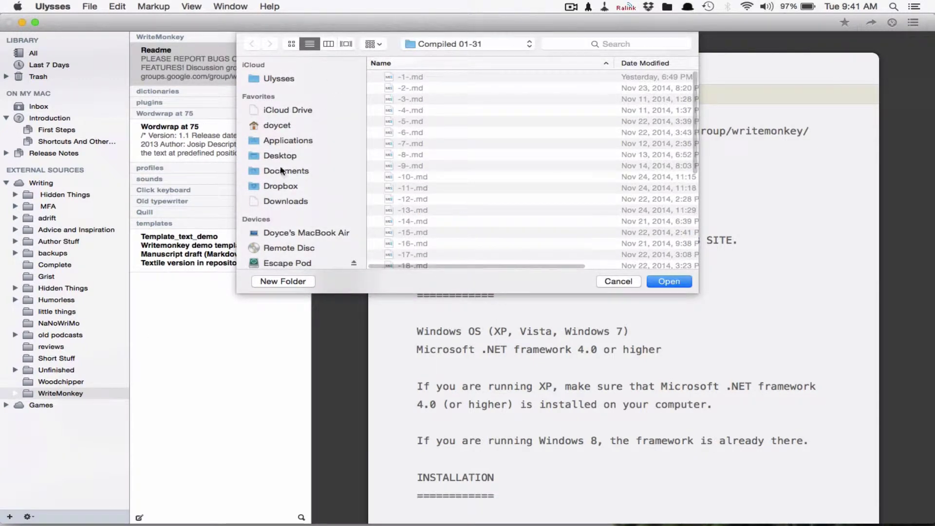
pyautogui.click(275, 189)
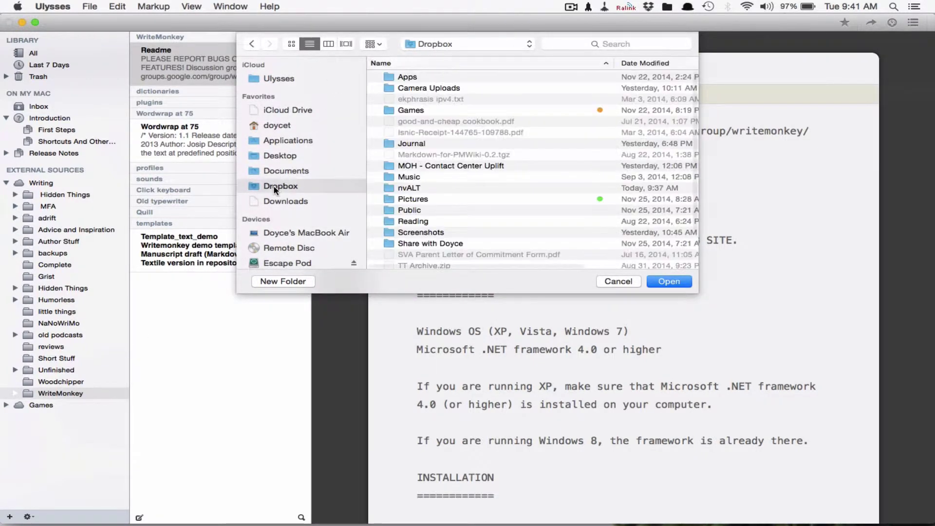
pyautogui.doubleClick(417, 144)
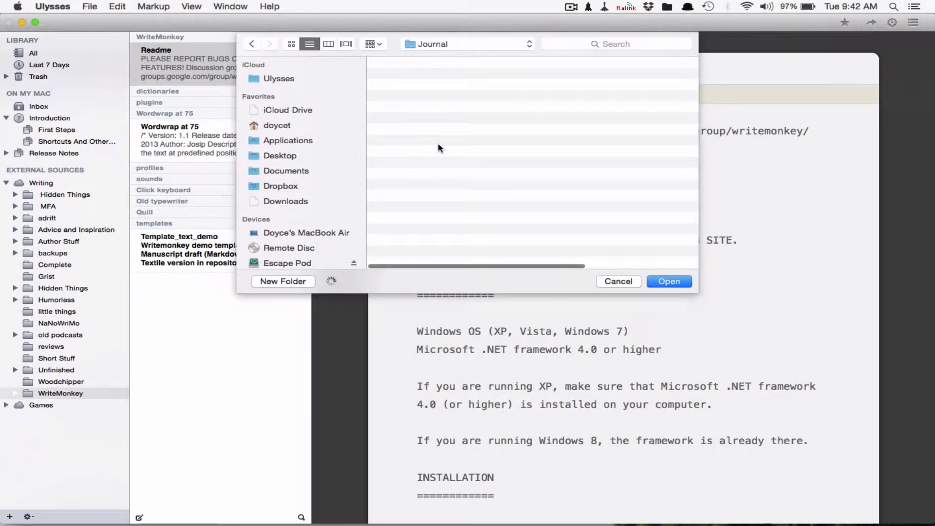
pyautogui.click(663, 282)
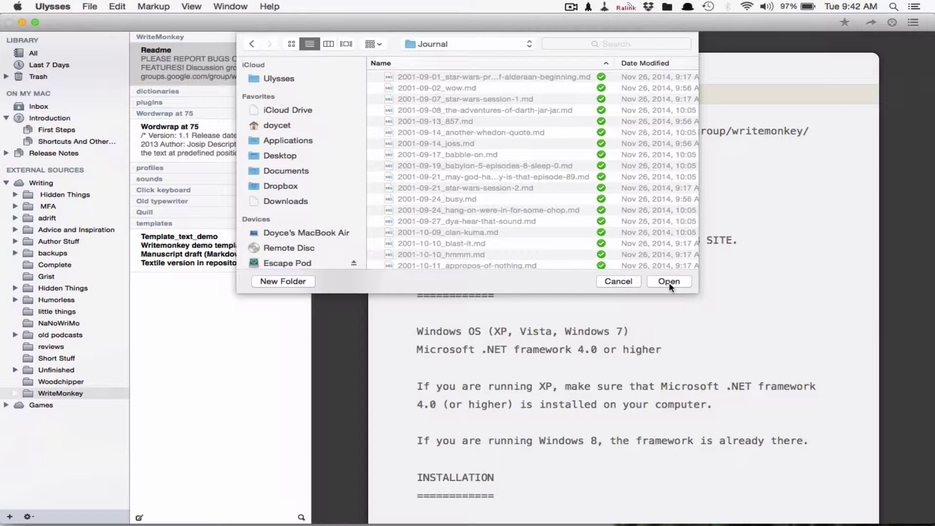
pyautogui.click(670, 282)
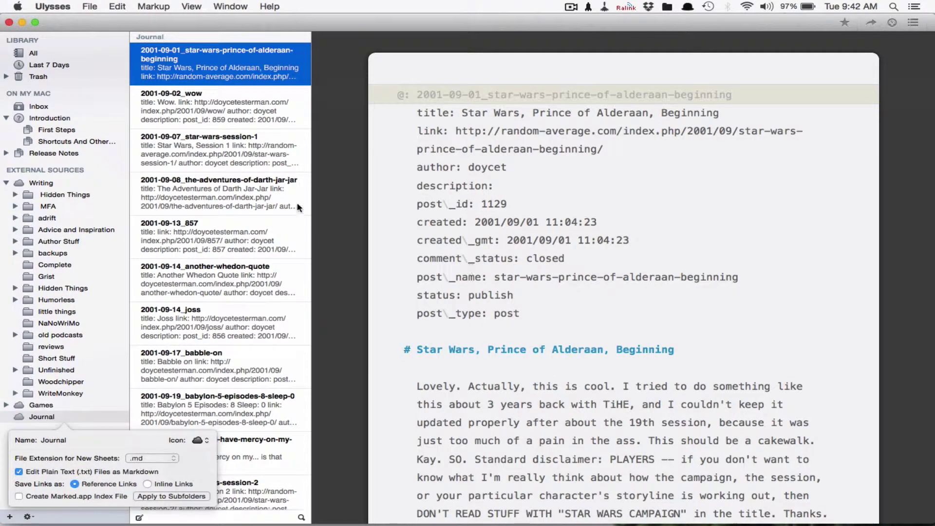
# - Browse the Journal sheets from 2001-09-02_wow to 2001-10-15_pigskin-picks and look through the text of the last one
pyautogui.click(190, 106)
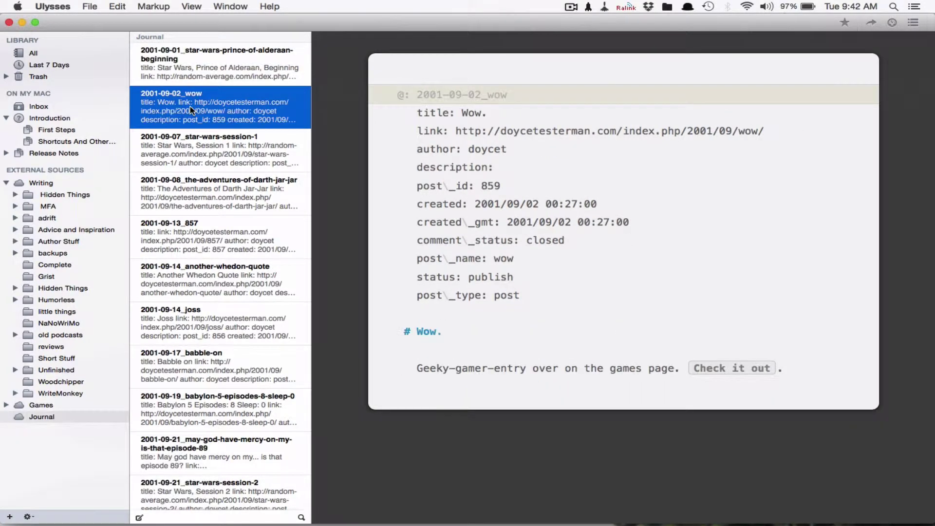
pyautogui.click(201, 148)
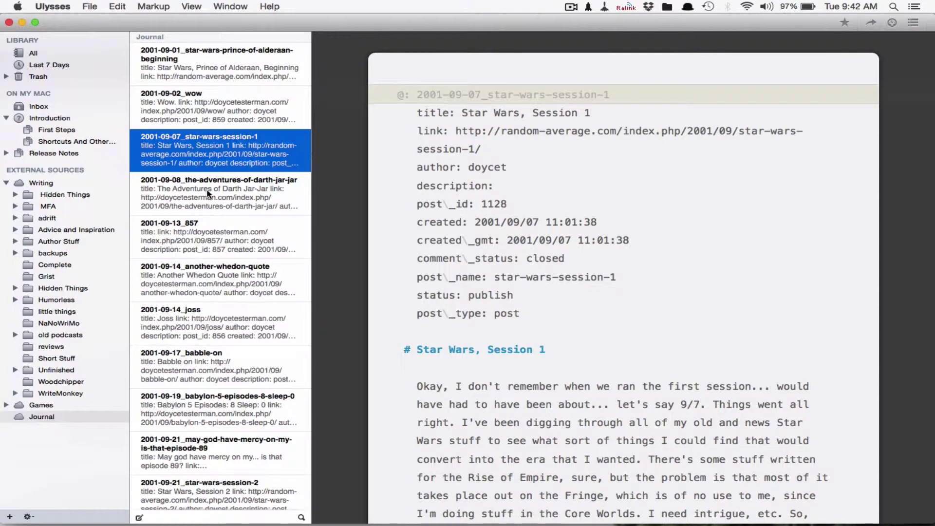
pyautogui.press('Down')
pyautogui.press('Down')
pyautogui.press('Down')
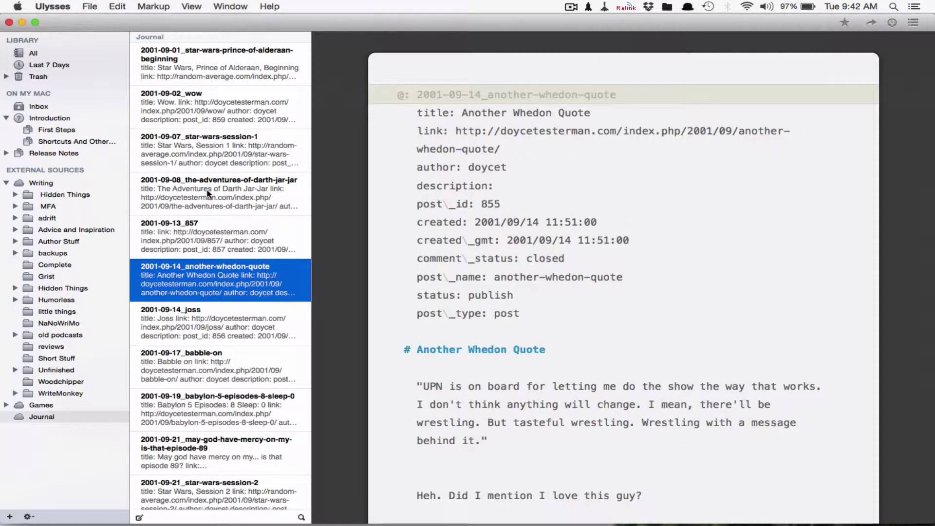
pyautogui.press('Down')
pyautogui.press('Down')
pyautogui.press('Down')
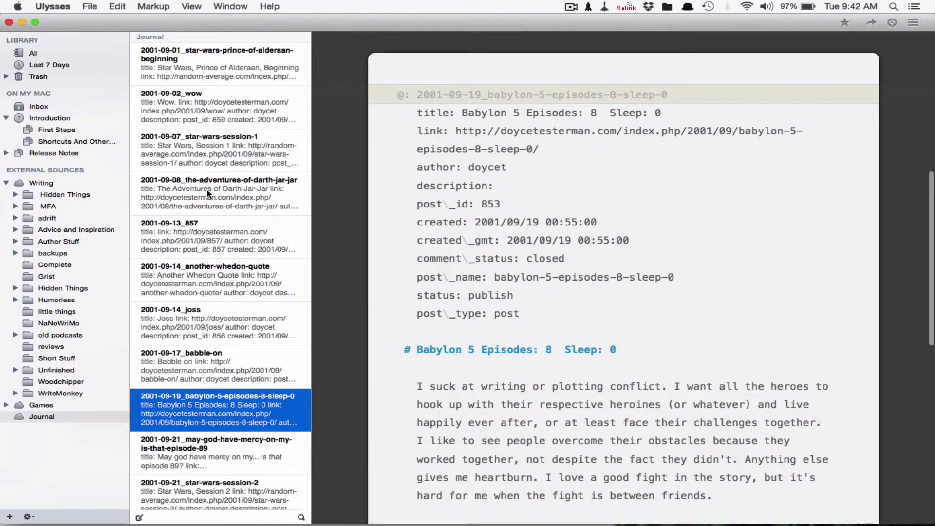
pyautogui.press('Up')
pyautogui.press('Up')
pyautogui.press('Down')
pyautogui.press('Down')
pyautogui.press('Down')
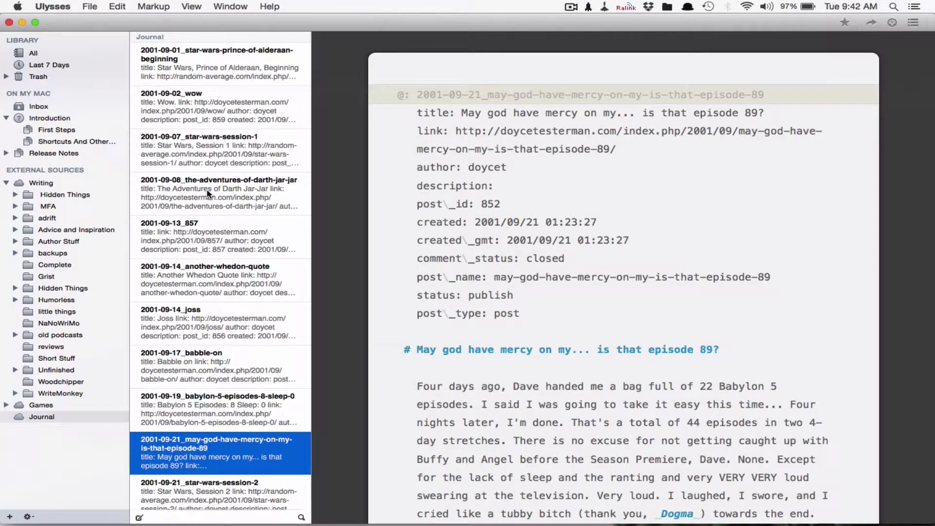
pyautogui.press('Down')
pyautogui.press('Down')
pyautogui.press('Down')
pyautogui.press('Down')
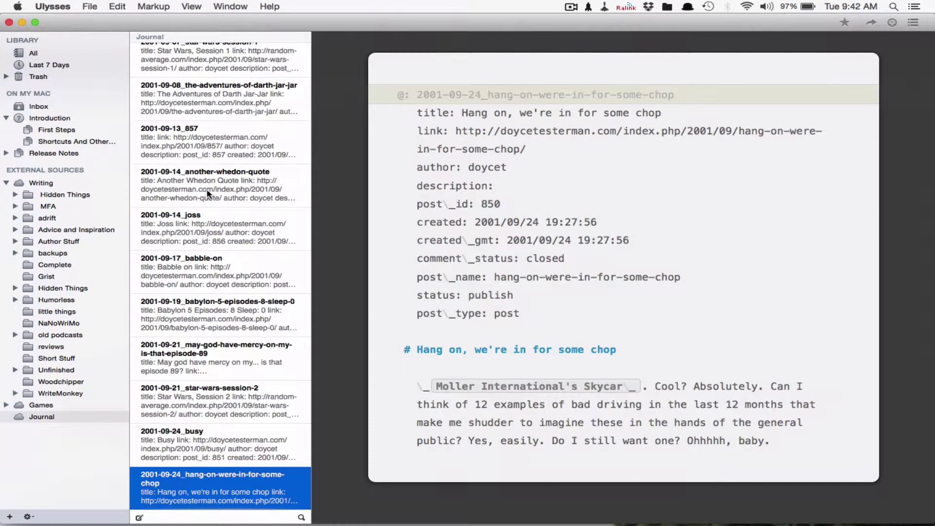
pyautogui.press('Down')
pyautogui.press('Down')
pyautogui.press('Down')
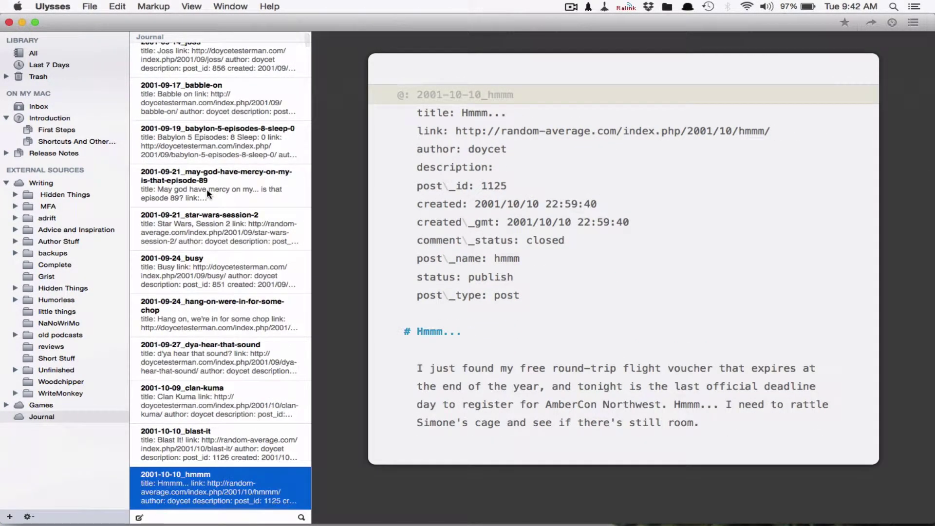
pyautogui.press('Down')
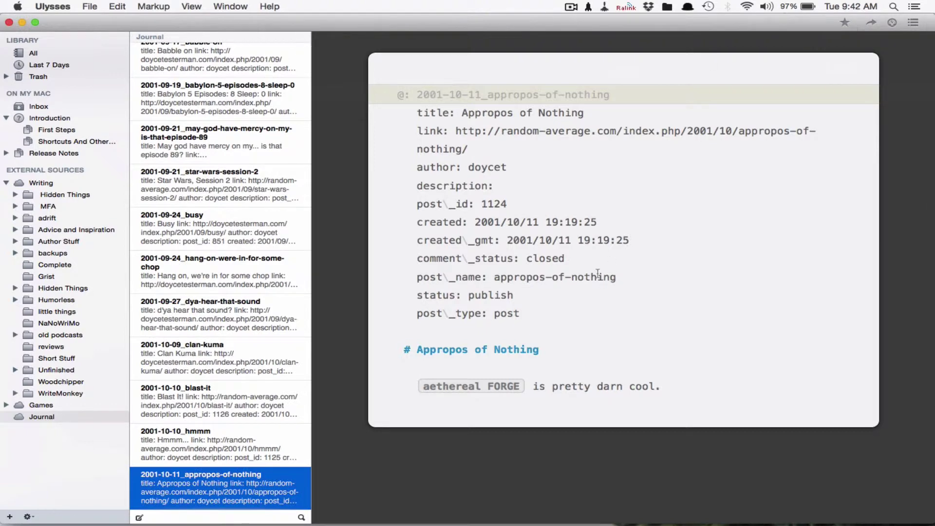
pyautogui.press('Down')
pyautogui.press('Down')
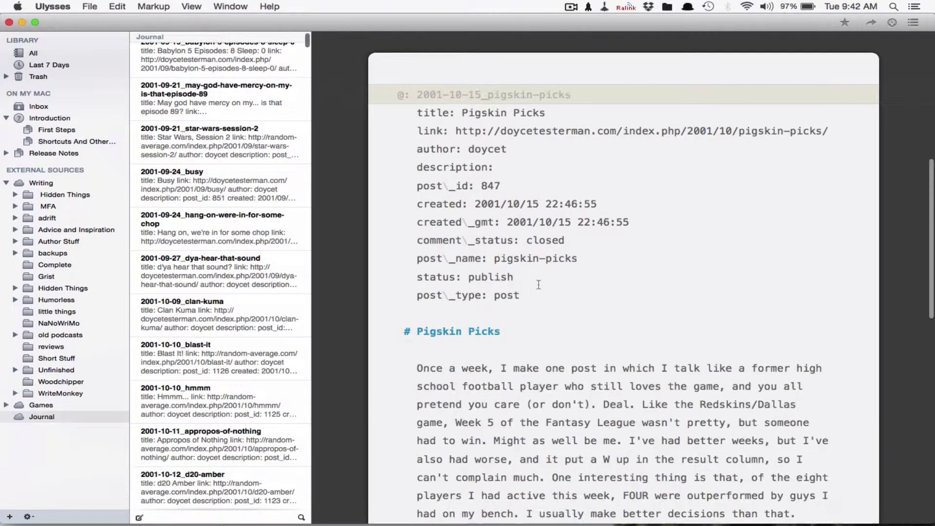
pyautogui.scroll(-10, 538, 285)
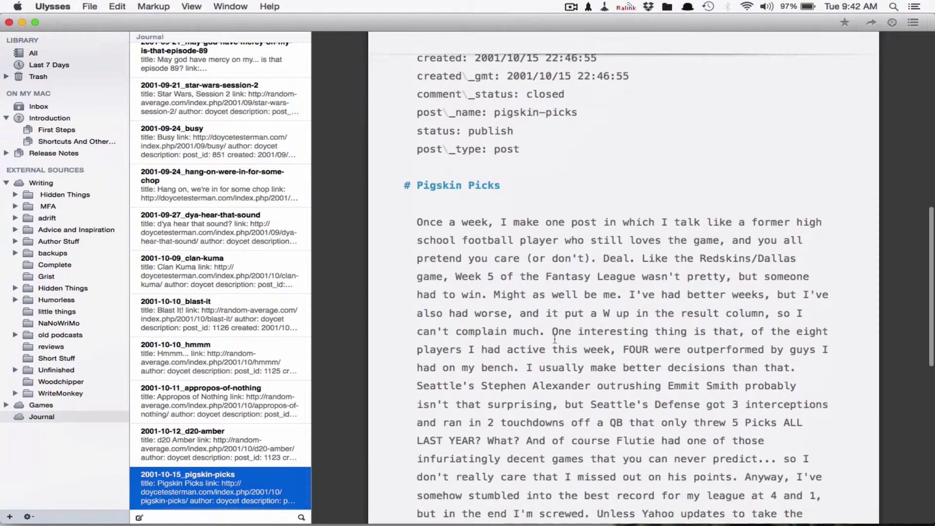
# - Continue browsing the Journal sheets back and forth, ending at 2001-10-29_journals
pyautogui.press('Down')
pyautogui.press('Down')
pyautogui.press('Down')
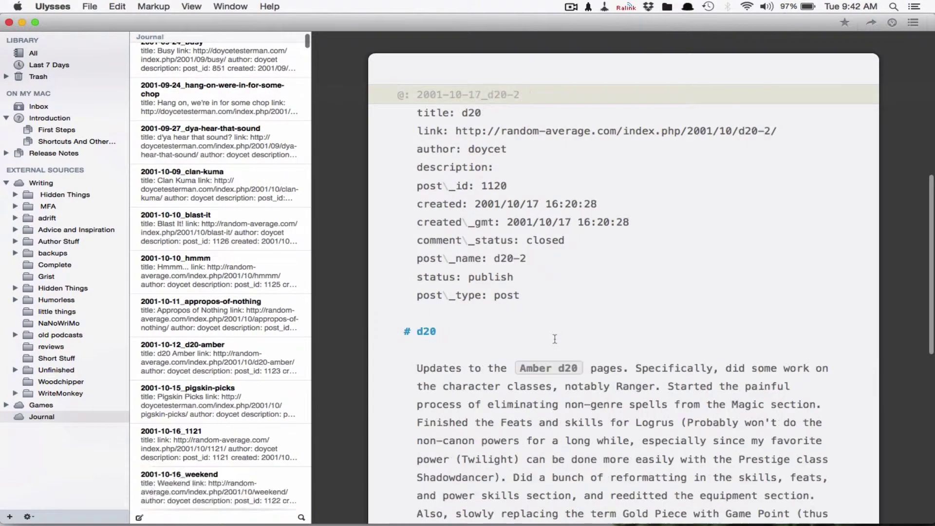
pyautogui.press('Up')
pyautogui.press('Up')
pyautogui.press('Up')
pyautogui.press('Up')
pyautogui.press('Up')
pyautogui.press('Up')
pyautogui.press('Down')
pyautogui.press('Down')
pyautogui.press('Down')
pyautogui.press('Down')
pyautogui.press('Down')
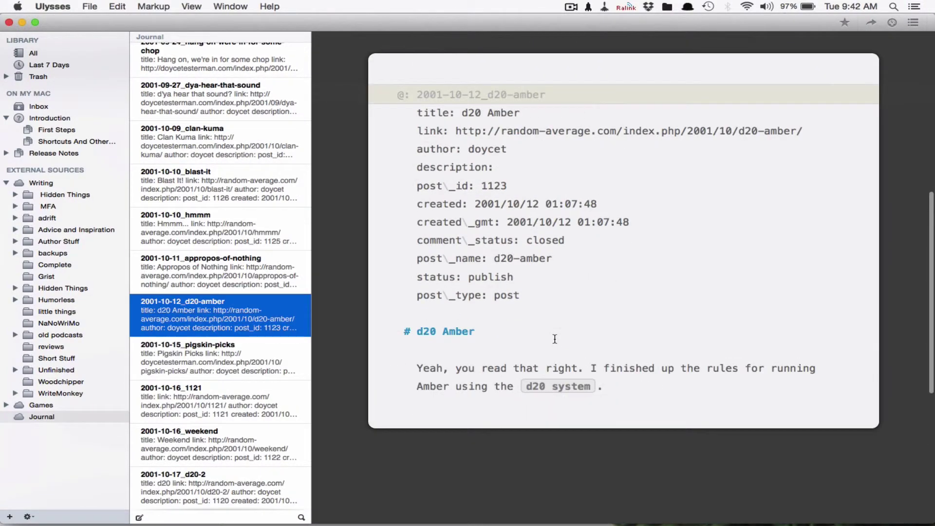
pyautogui.press('Down')
pyautogui.press('Down')
pyautogui.press('Down')
pyautogui.press('Down')
pyautogui.press('Down')
pyautogui.press('Down')
pyautogui.press('Down')
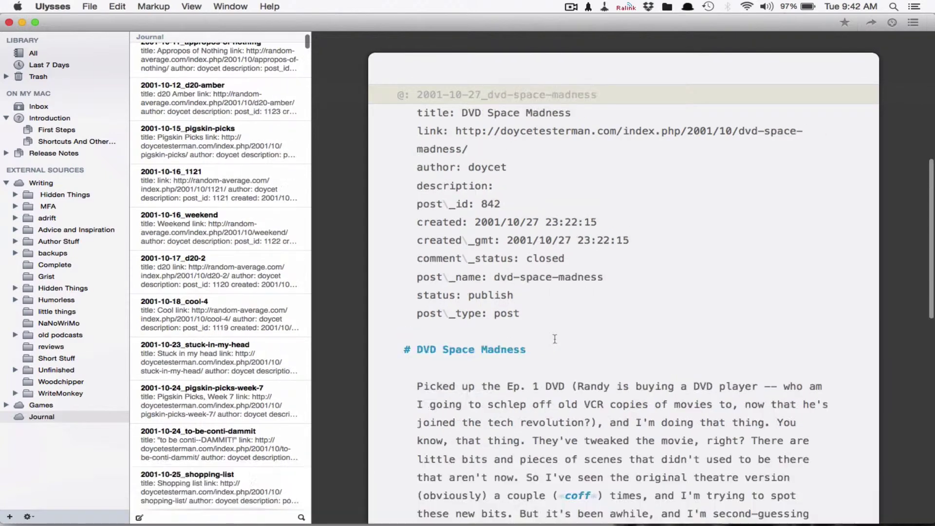
pyautogui.press('Down')
pyautogui.press('Down')
pyautogui.press('Down')
pyautogui.press('Down')
pyautogui.press('Down')
pyautogui.press('Down')
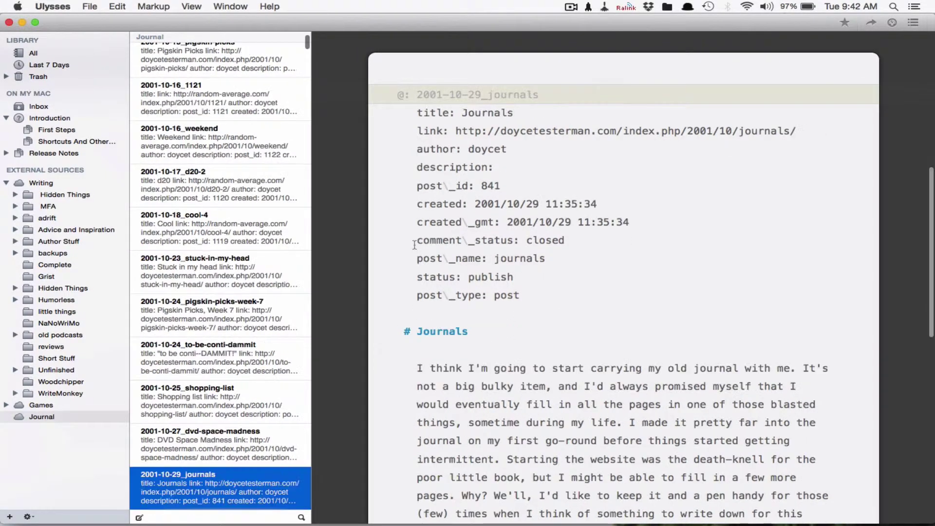
# - Browse the Journal sheets forward from 2001-10-29_journals to 2002-01-14_proper-care-and-feeding-of-your-young-geek
pyautogui.press('Down')
pyautogui.press('Down')
pyautogui.press('Down')
pyautogui.press('Down')
pyautogui.press('Down')
pyautogui.press('Down')
pyautogui.press('Down')
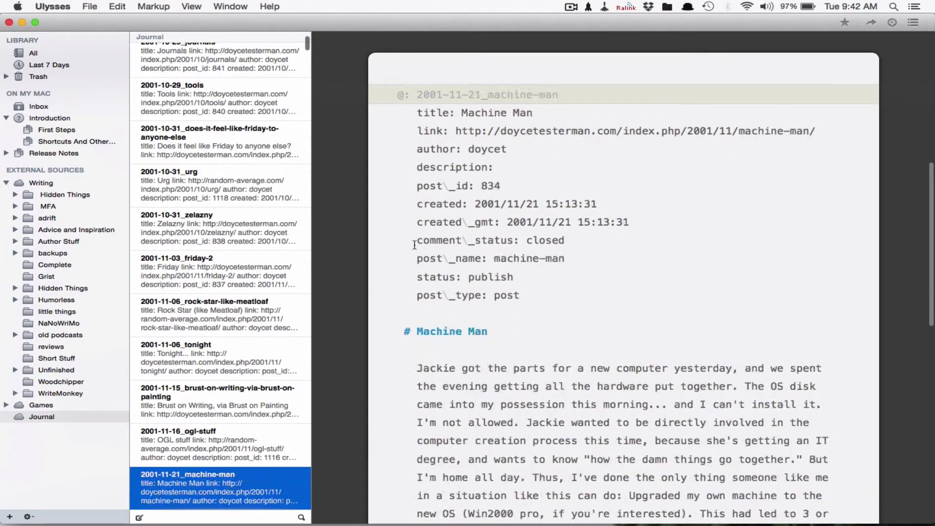
pyautogui.press('Down')
pyautogui.press('Down')
pyautogui.press('Down')
pyautogui.press('Down')
pyautogui.press('Down')
pyautogui.press('Down')
pyautogui.press('Down')
pyautogui.press('Down')
pyautogui.press('Down')
pyautogui.press('Down')
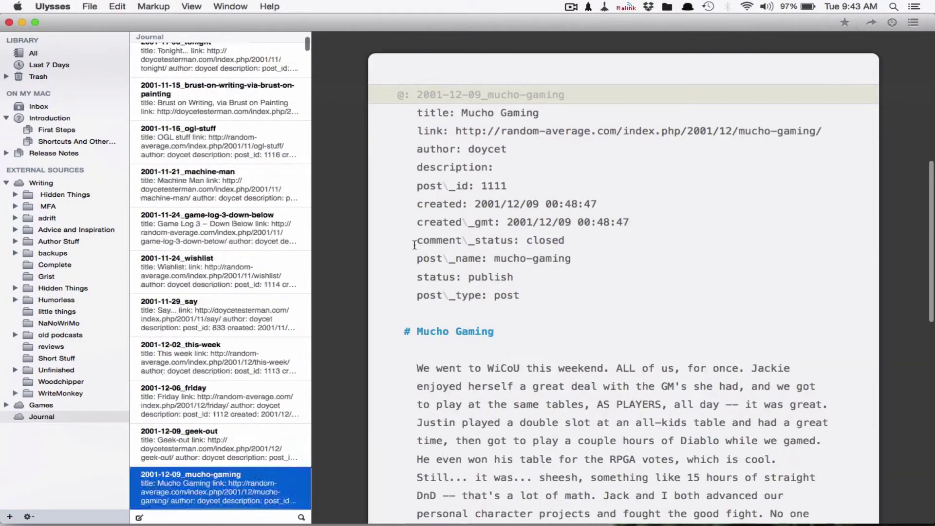
pyautogui.press('Down')
pyautogui.press('Down')
pyautogui.press('Down')
pyautogui.press('Down')
pyautogui.press('Down')
pyautogui.press('Down')
pyautogui.press('Down')
pyautogui.press('Down')
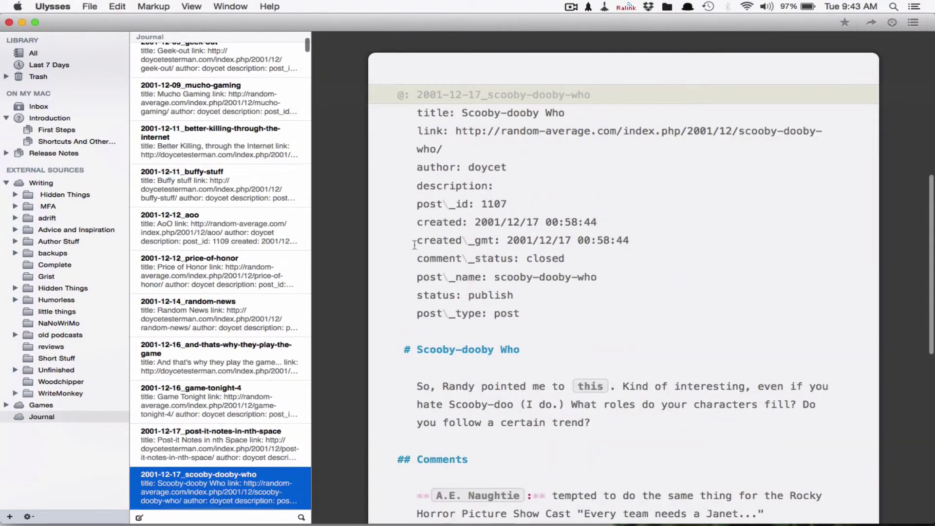
pyautogui.press('Down')
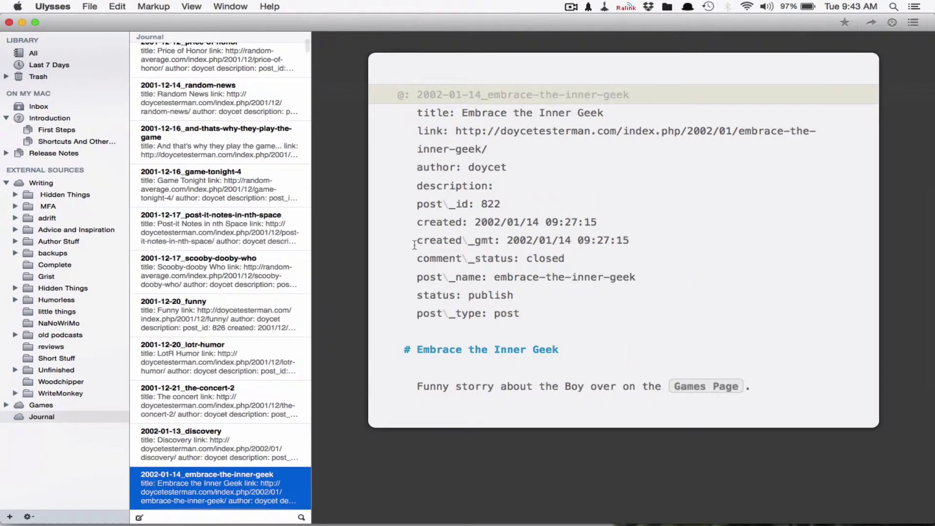
pyautogui.press('Down')
# - Browse the Journal sheets backward to 2001-10-25_shopping-list
pyautogui.press('Up')
pyautogui.press('Up')
pyautogui.press('Up')
pyautogui.press('Up')
pyautogui.press('Up')
pyautogui.press('Up')
pyautogui.press('Up')
pyautogui.press('Up')
pyautogui.press('Up')
pyautogui.press('Up')
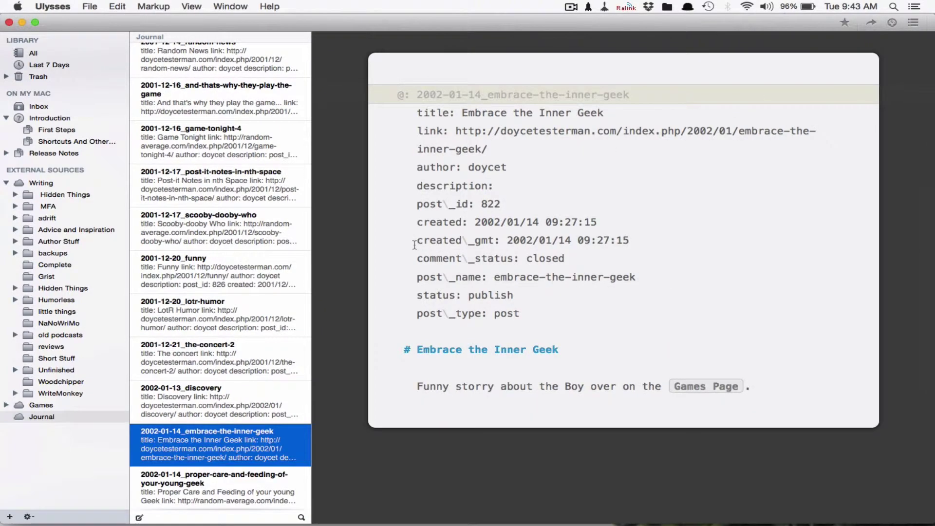
pyautogui.press('Up')
pyautogui.press('Up')
pyautogui.press('Up')
pyautogui.press('Up')
pyautogui.press('Up')
pyautogui.press('Up')
pyautogui.press('Up')
pyautogui.press('Up')
pyautogui.press('Up')
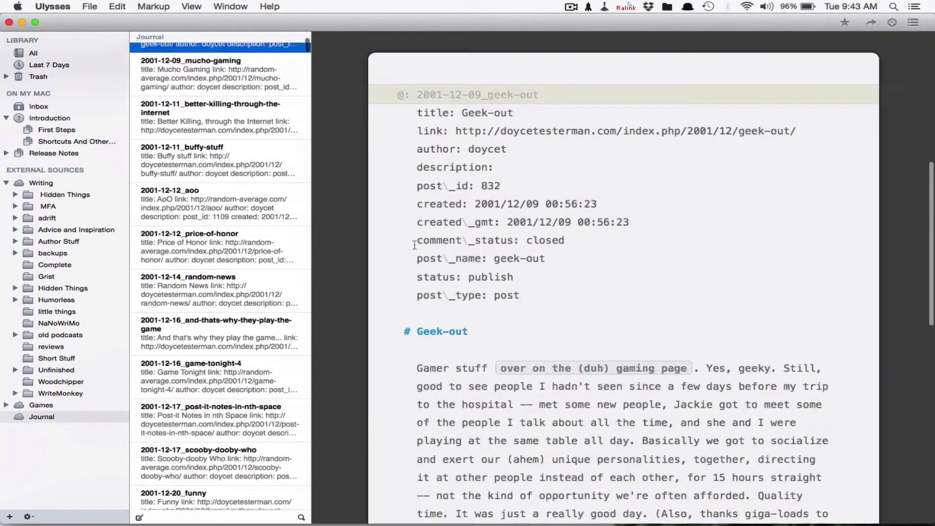
pyautogui.press('Up')
pyautogui.press('Up')
pyautogui.press('Up')
pyautogui.press('Up')
pyautogui.press('Up')
pyautogui.press('Up')
pyautogui.press('Up')
pyautogui.press('Up')
pyautogui.press('Up')
pyautogui.press('Up')
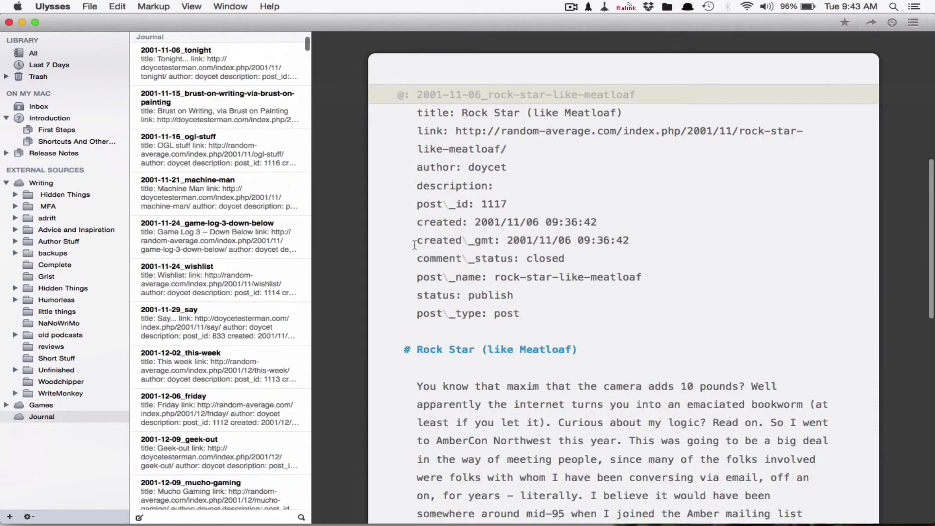
pyautogui.press('Up')
pyautogui.press('Up')
pyautogui.press('Up')
pyautogui.press('Up')
pyautogui.press('Up')
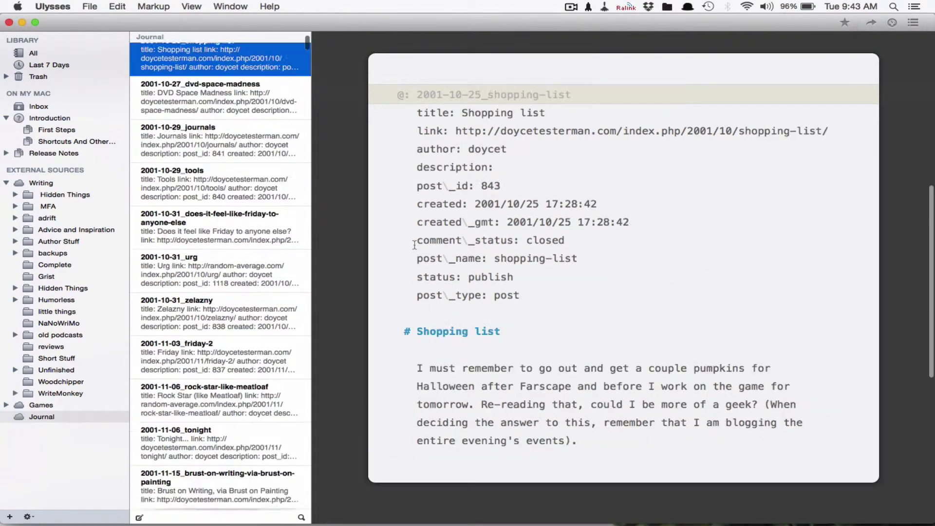
# - Open the Games external source, expand its subfolders, and display the sheets of its Fantasy folder
pyautogui.click(39, 407)
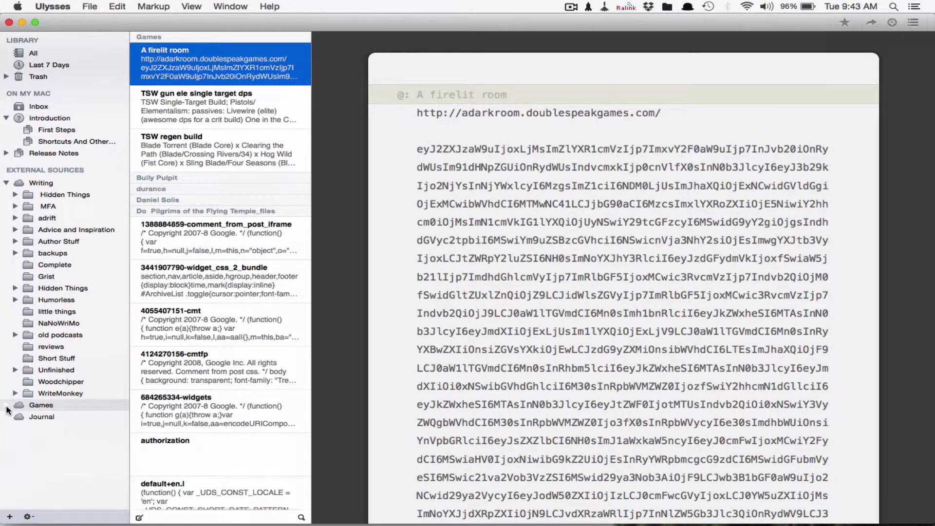
pyautogui.click(6, 408)
pyautogui.scroll(-2, 66, 420)
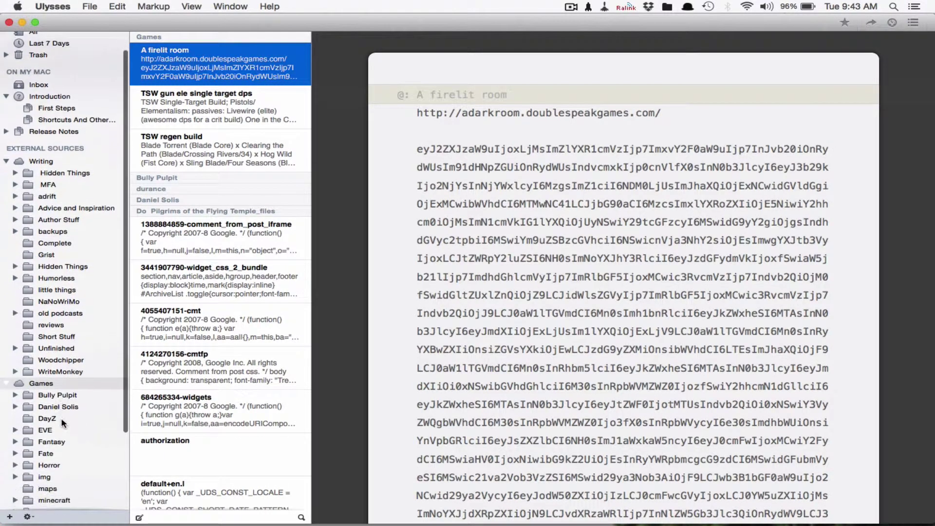
pyautogui.scroll(-2, 64, 424)
pyautogui.click(57, 397)
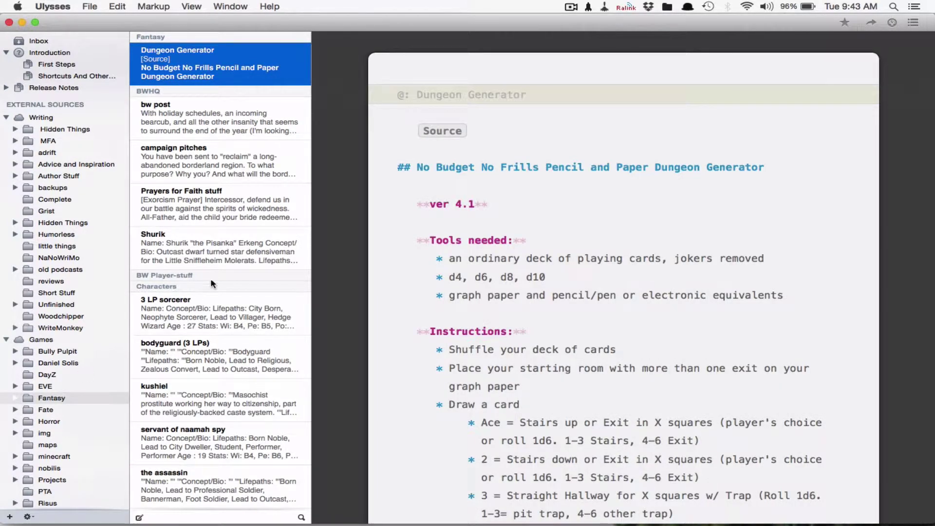
# - Look through the BWHQ sheets bw post, campaign pitches, Prayers for Faith stuff and Shurik, and return to campaign pitches
pyautogui.click(226, 119)
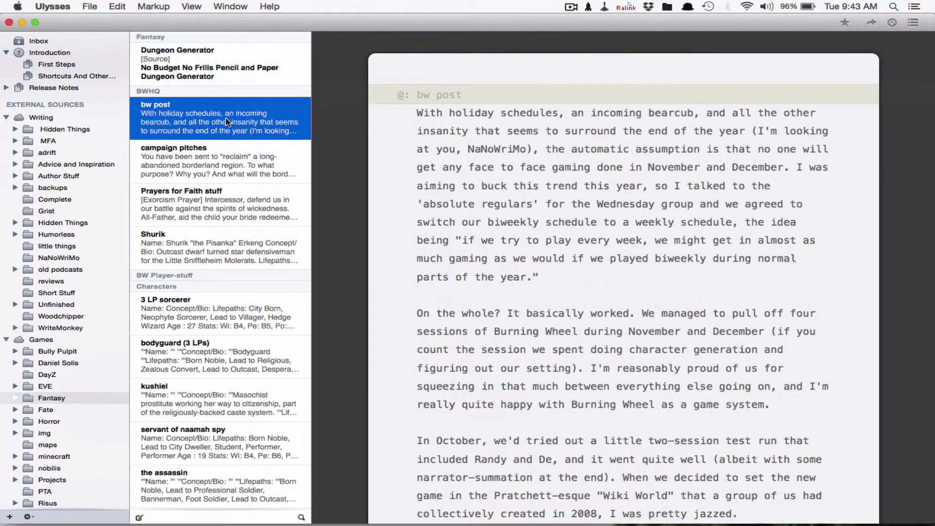
pyautogui.click(209, 175)
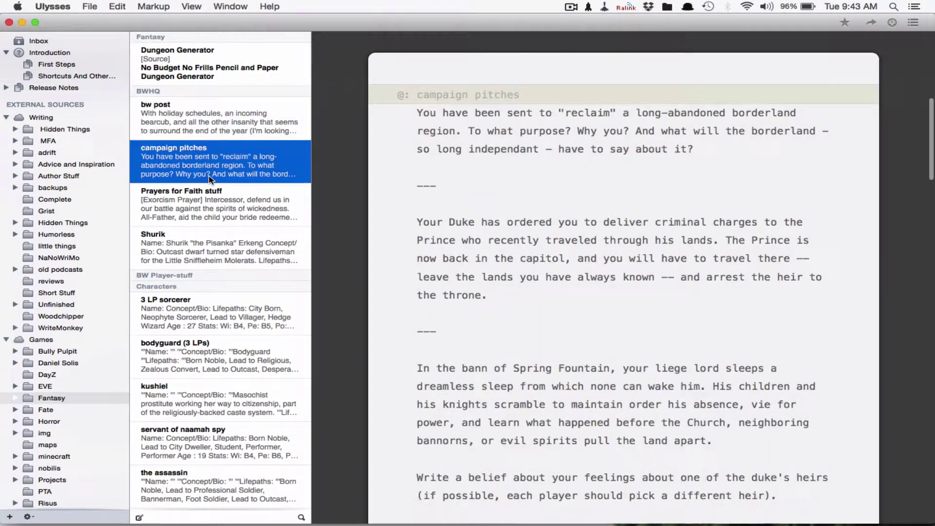
pyautogui.click(203, 213)
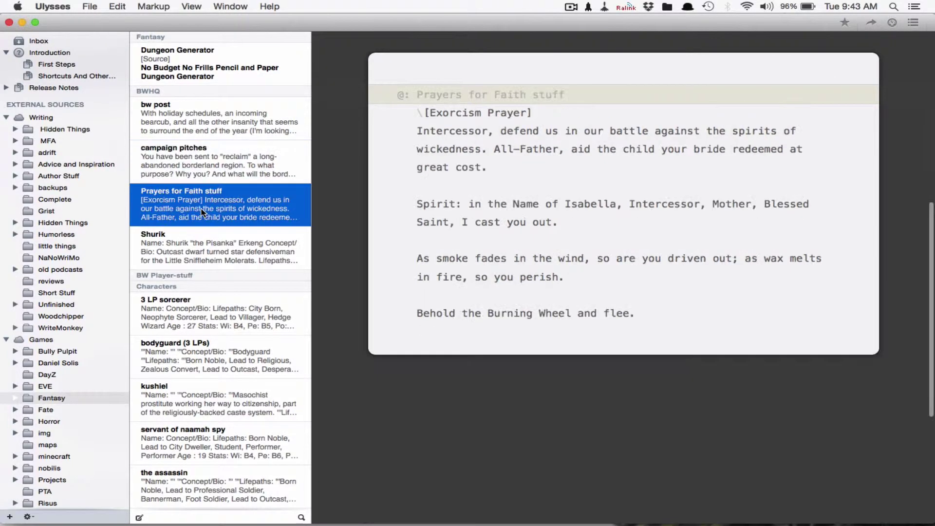
pyautogui.click(197, 245)
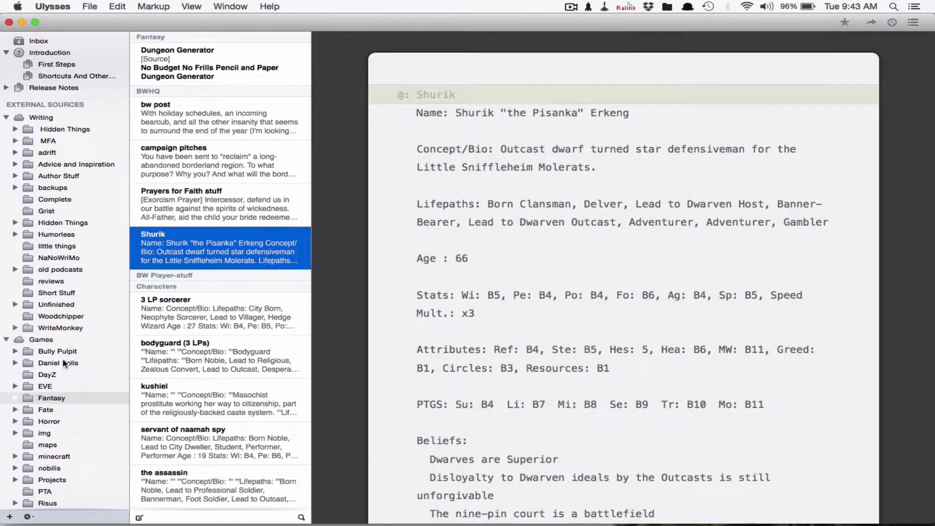
pyautogui.click(186, 200)
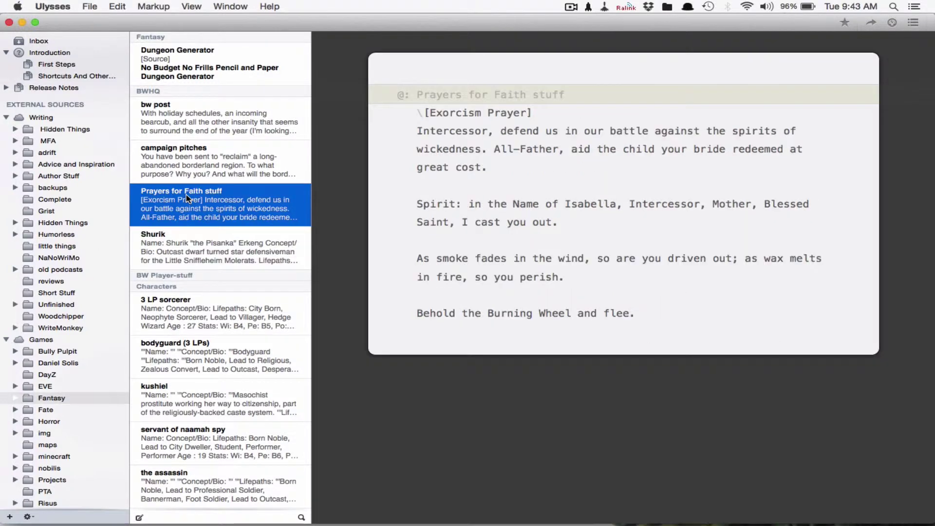
pyautogui.press('Up')
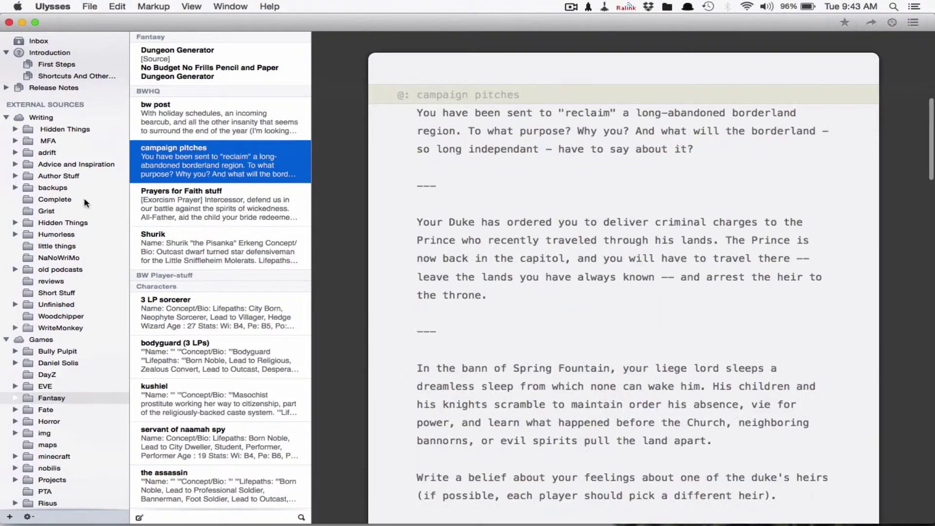
# - View the notes in the Humorless folder of the Writing source and close the Ulysses window
pyautogui.click(55, 235)
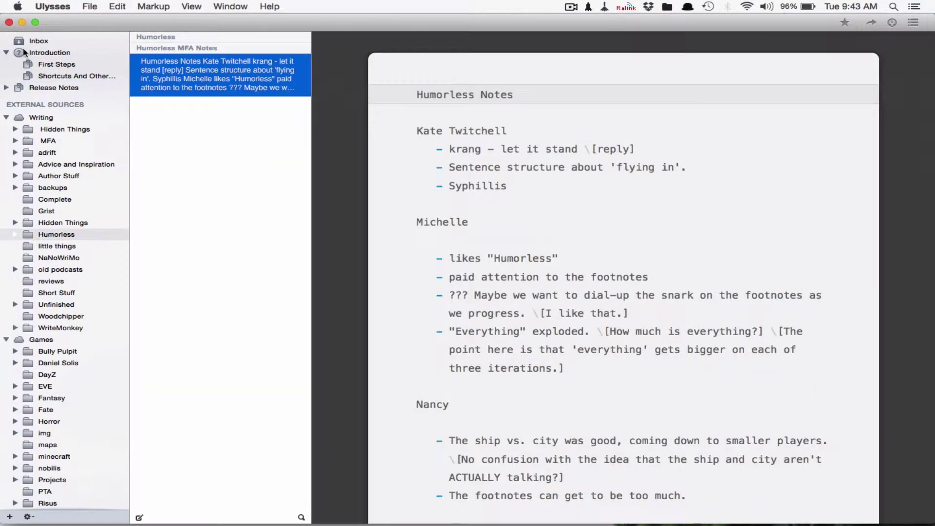
pyautogui.click(9, 22)
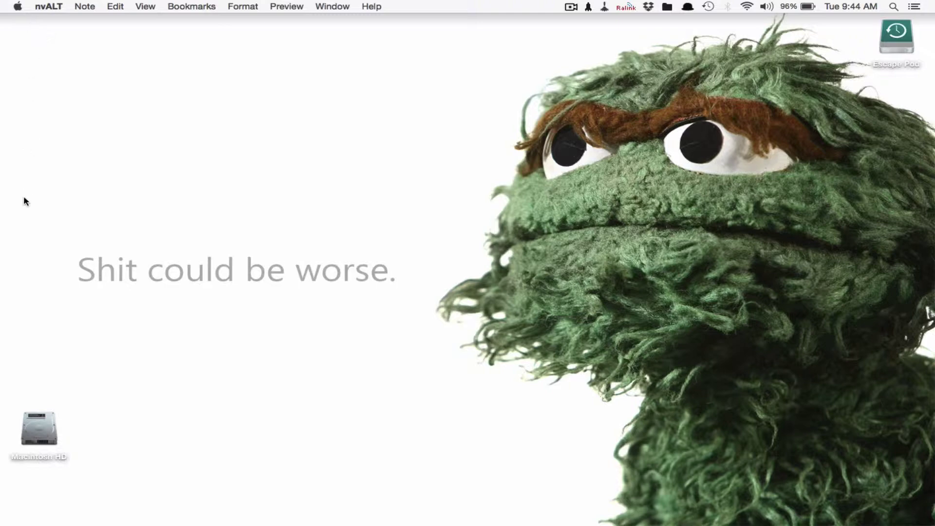
# - Open the Hazel preferences, examine the rules for the Journal folder, and close the preferences window
pyautogui.moveTo(259, 524)
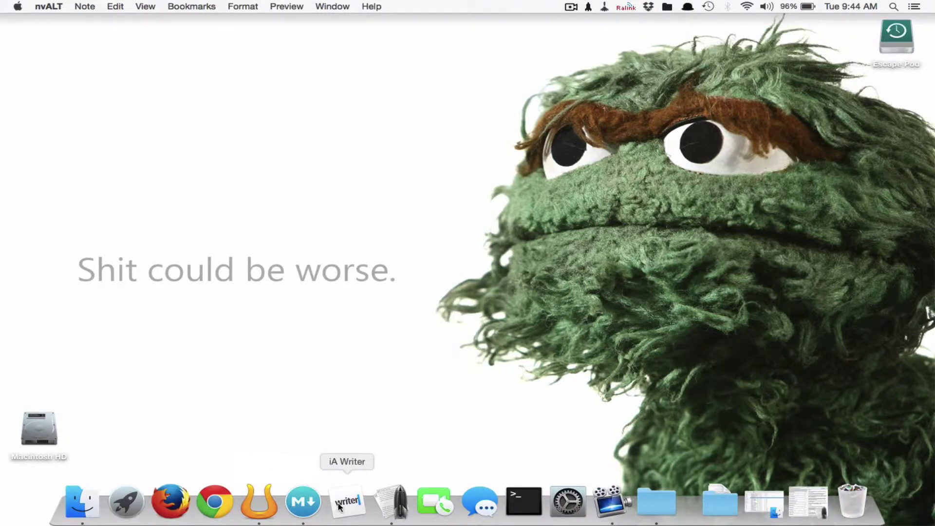
pyautogui.moveTo(303, 523)
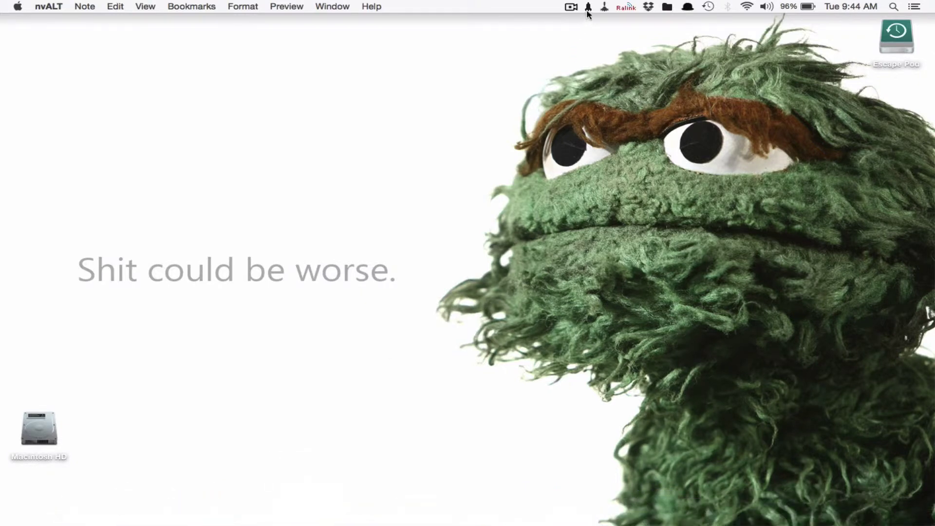
pyautogui.click(605, 7)
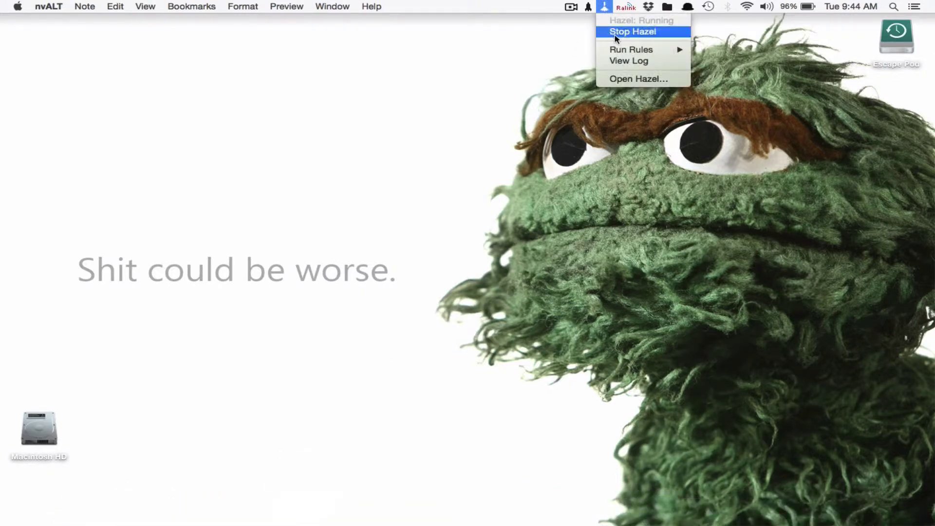
pyautogui.click(620, 79)
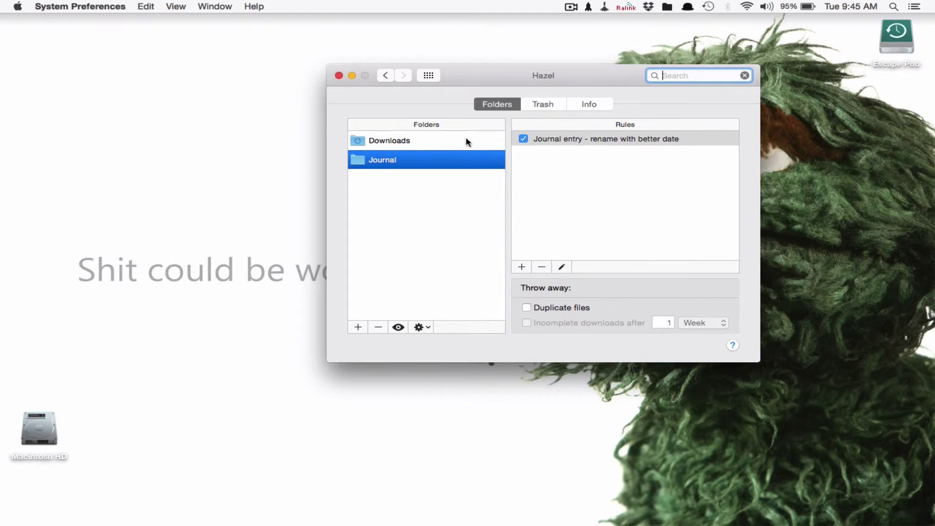
pyautogui.click(338, 76)
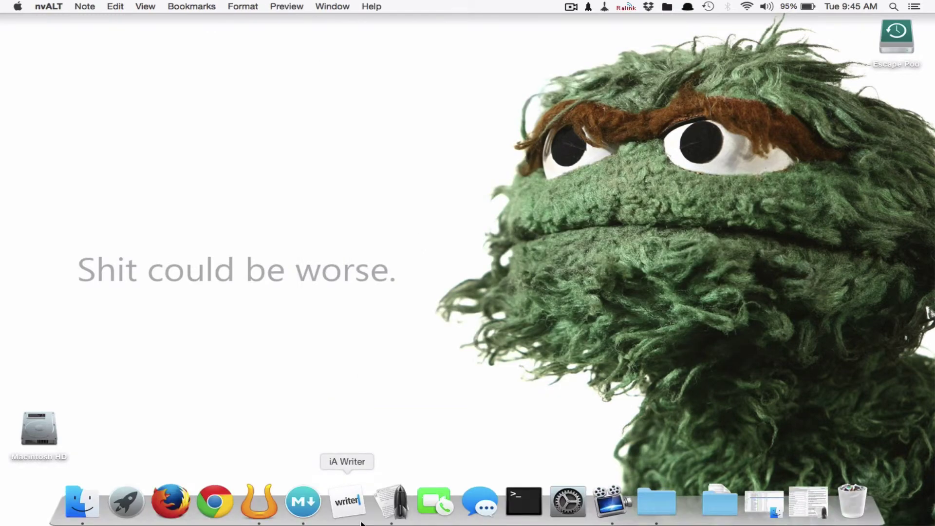